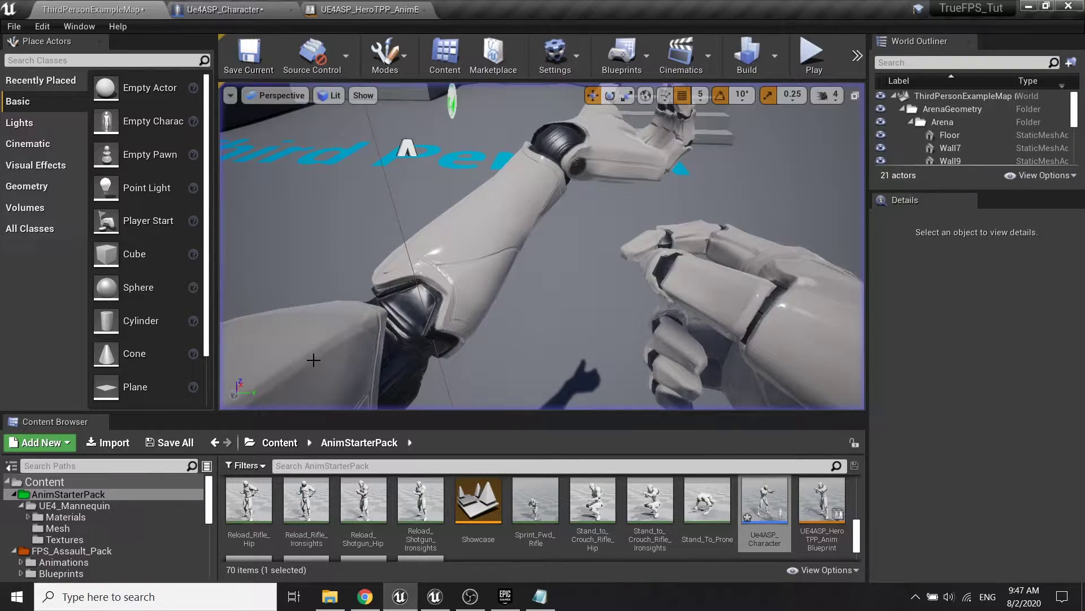
Bring up the HeroTPP AnimBlueprint's AnimGraph and select the upper locomotion and aim offset nodes
left_click(367, 10)
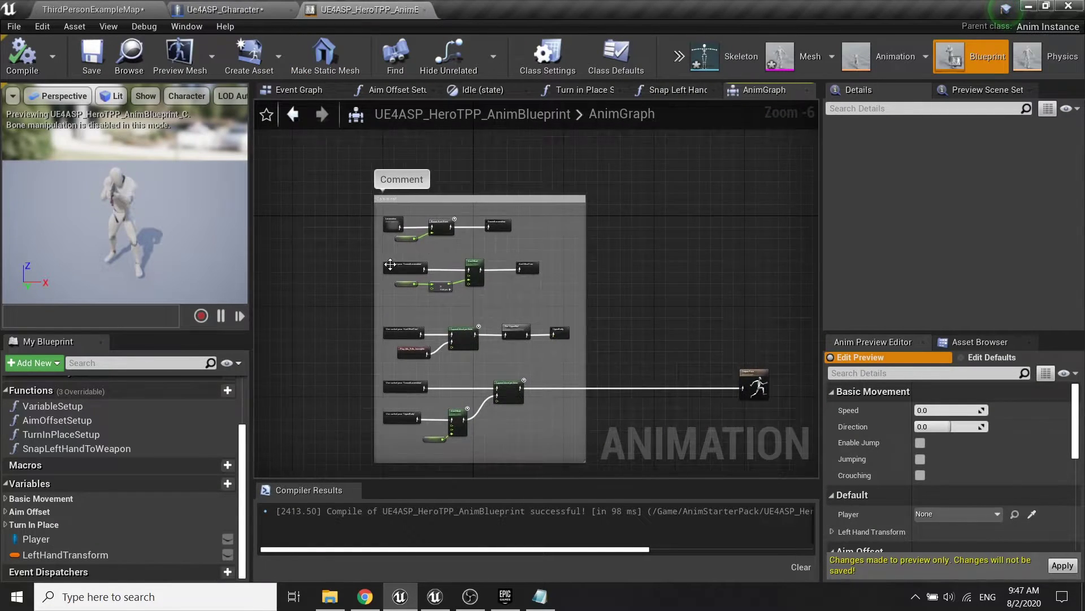
scroll(623, 301, "up", 2)
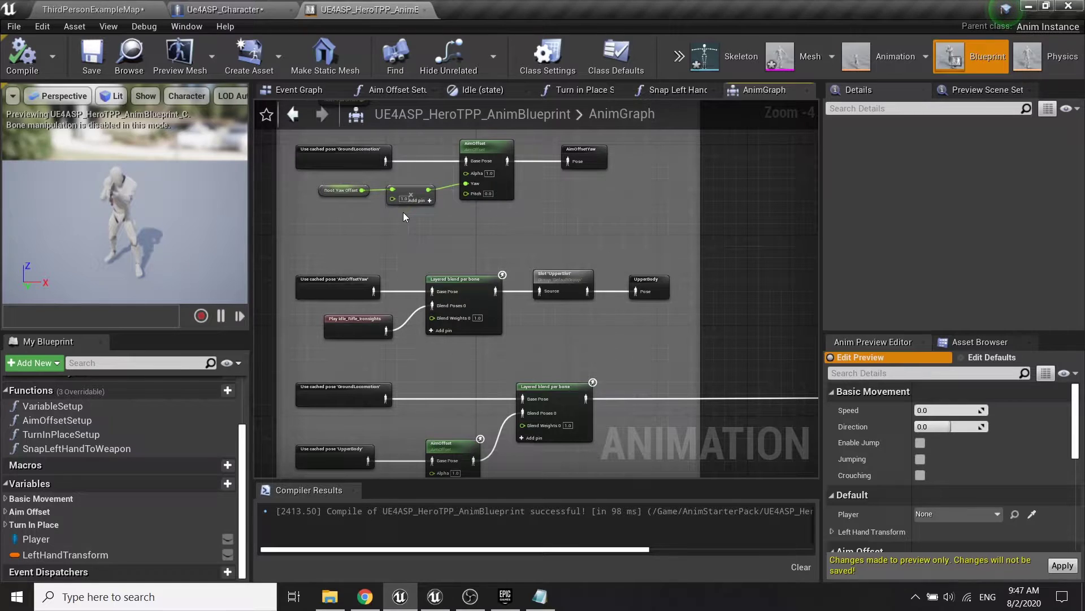
right_click_drag(405, 214, 461, 321)
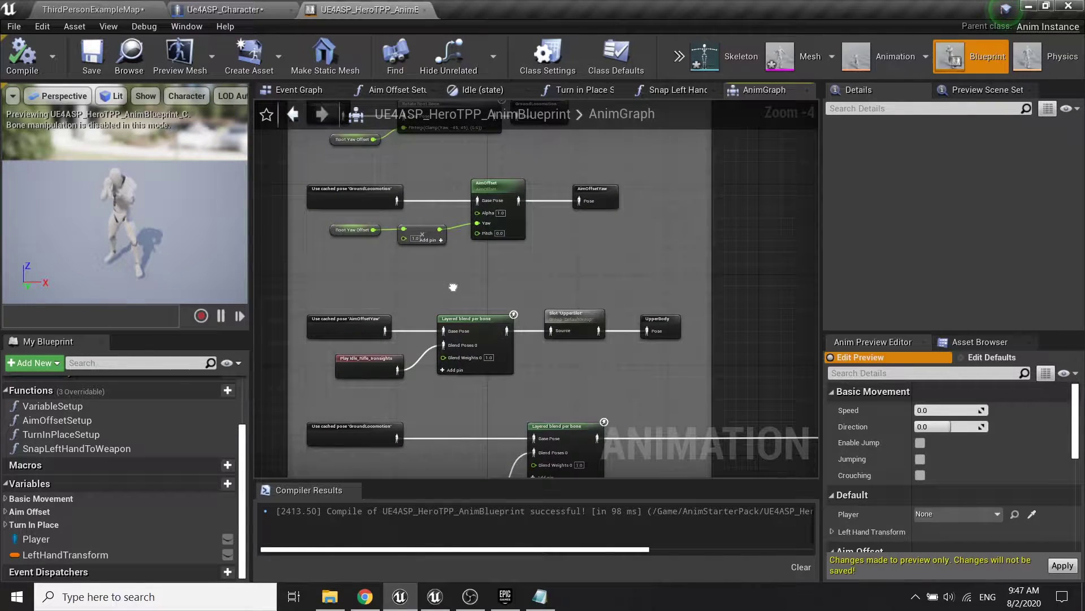
left_click_drag(304, 162, 736, 454)
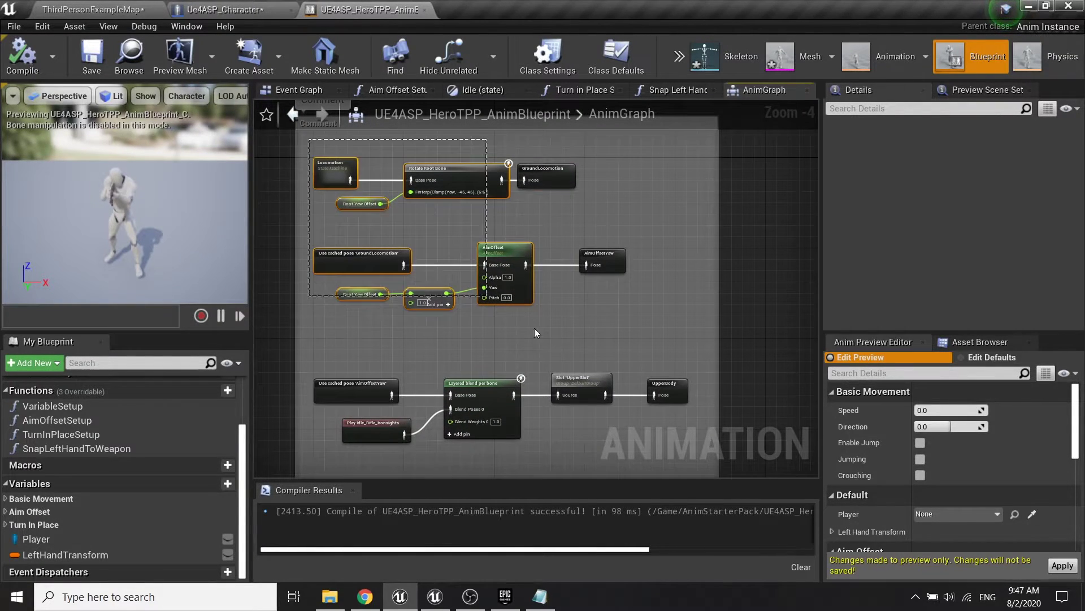
right_click_drag(736, 455, 722, 214)
Select the lower upper-body blend nodes, then view the whole commented graph
left_click(387, 294)
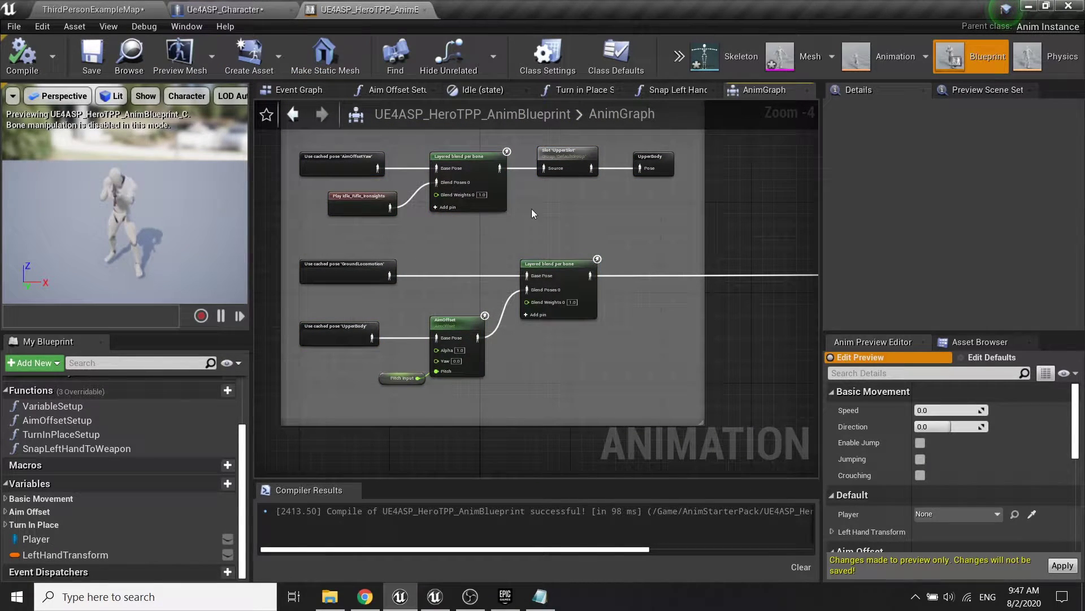
mouse_move(290, 242)
left_mouse_down()
mouse_move(608, 408)
mouse_move(679, 416)
left_mouse_up()
right_click_drag(588, 198, 611, 294)
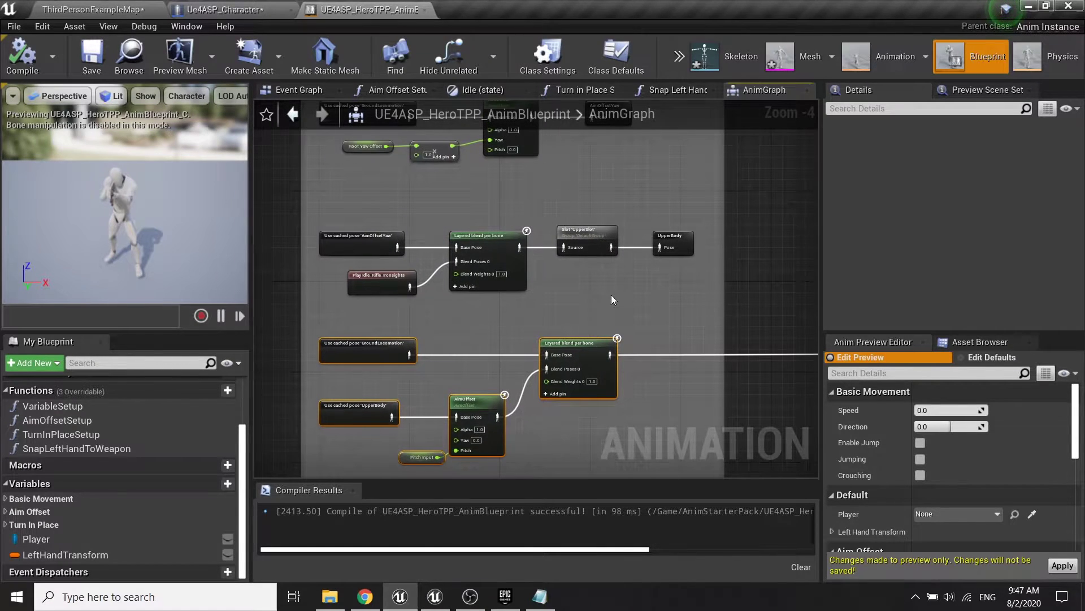
scroll(612, 294, "down", 4)
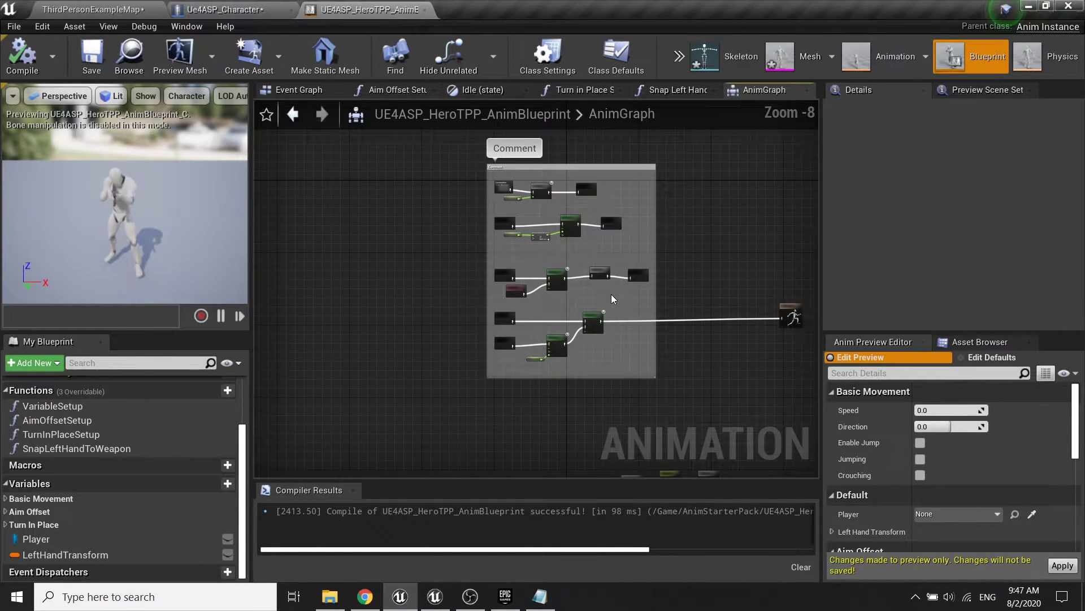
scroll(611, 294, "up", 3)
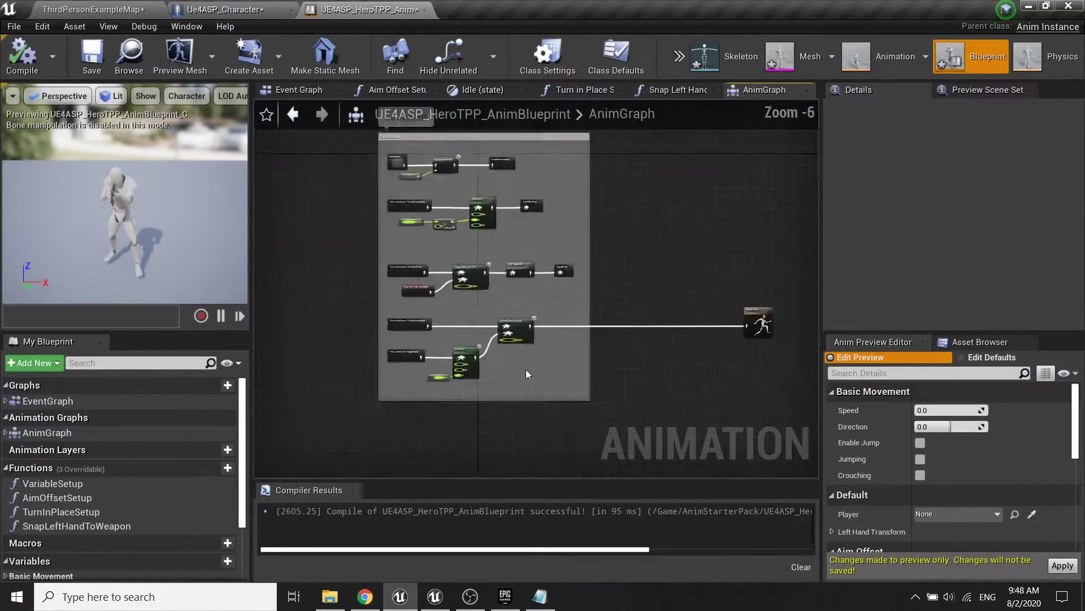
Duplicate the Locomotion state machine into Locomotion_1 and show the animation asset list
scroll(525, 374, "down", 2)
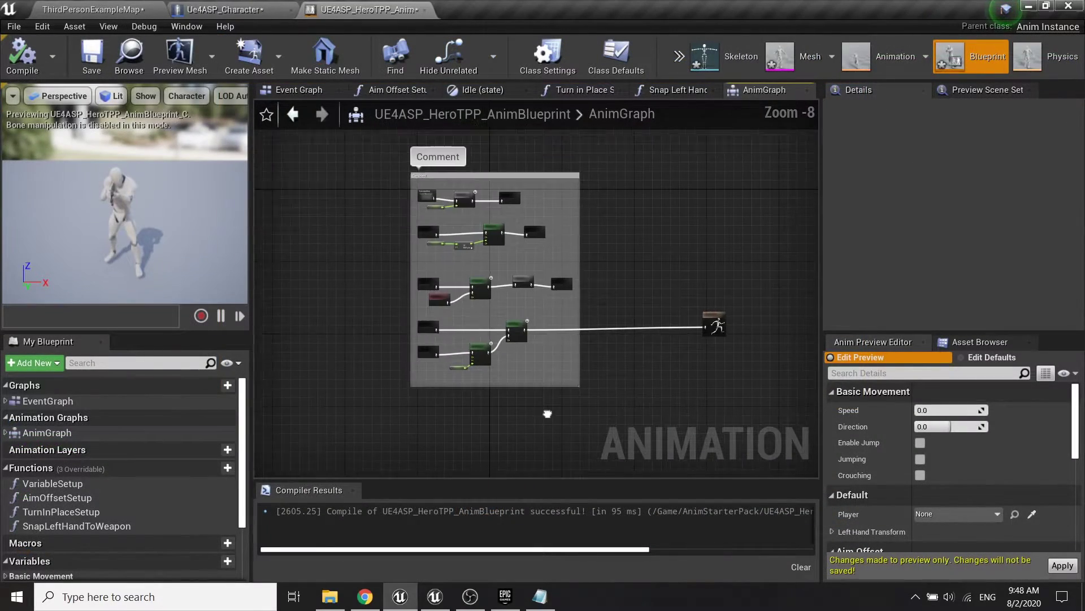
scroll(450, 399, "up", 1)
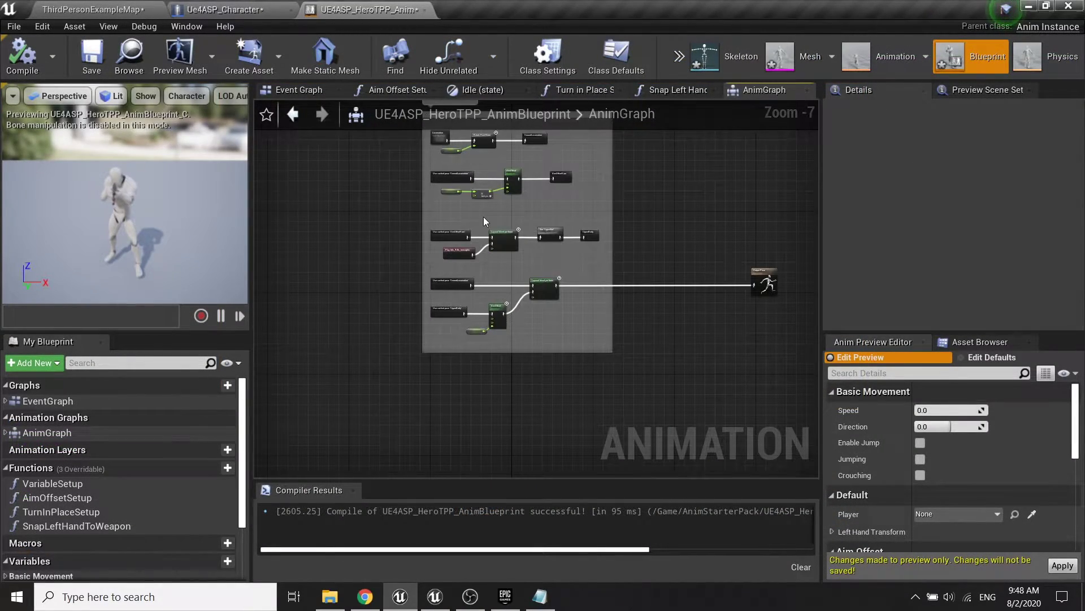
scroll(436, 242, "up", 2)
scroll(433, 244, "up", 2)
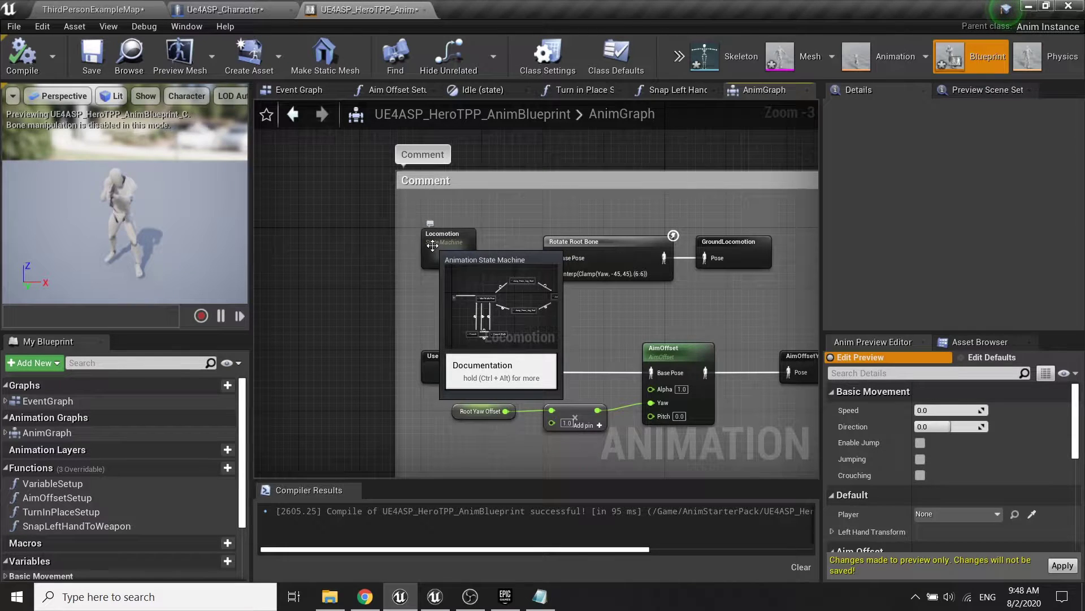
left_click(432, 244)
scroll(572, 385, "down", 2)
key("ctrl+w")
scroll(486, 297, "up", 3)
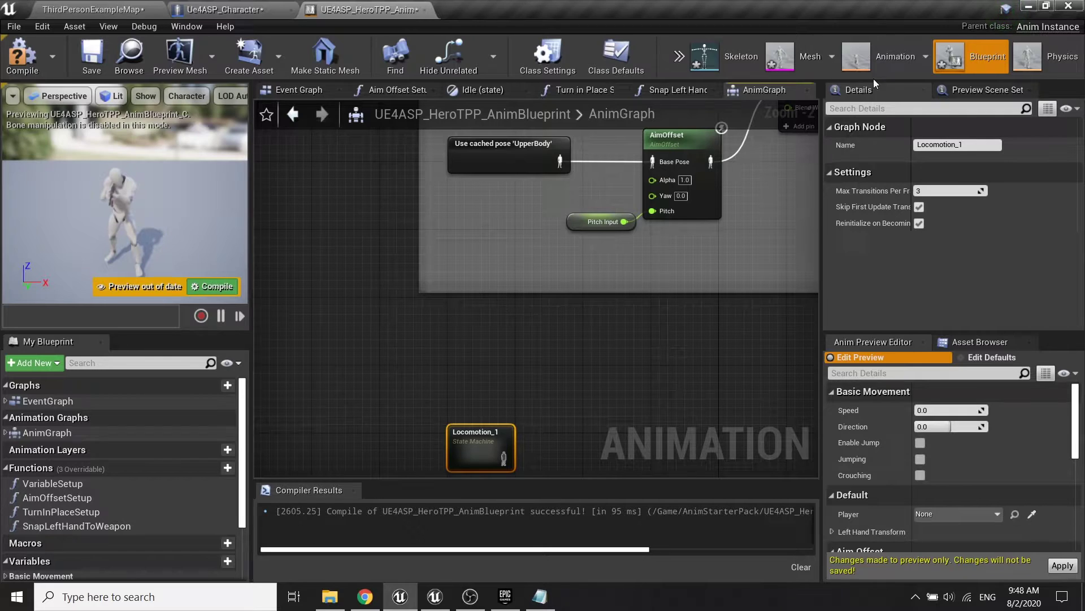
right_click_drag(562, 425, 551, 343)
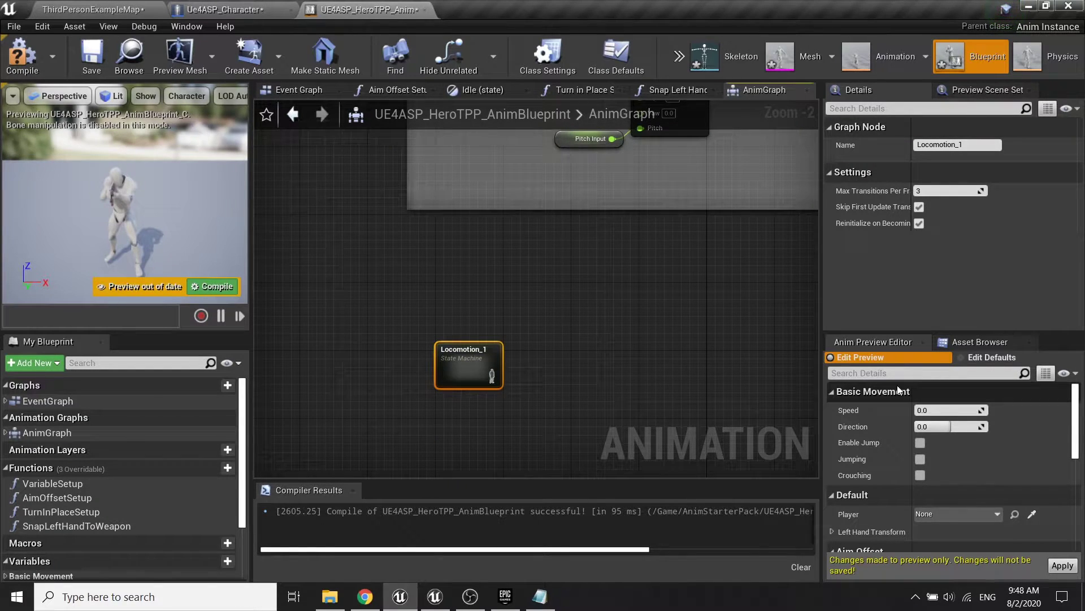
left_click(963, 341)
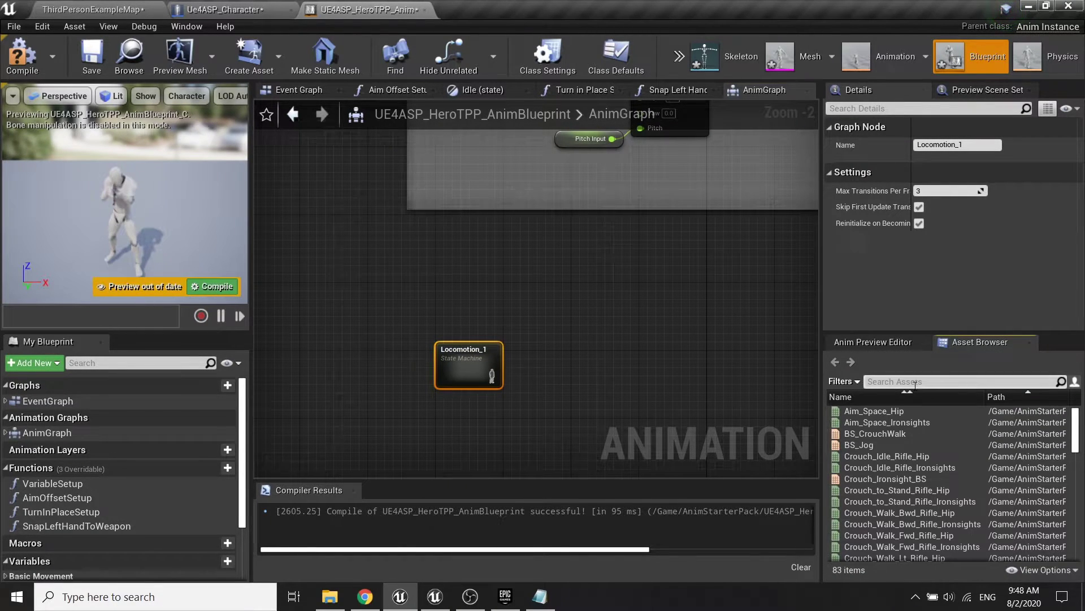
Add an AimOffset node from the asset search and feed Locomotion_1 into its Base Pose
type("aim")
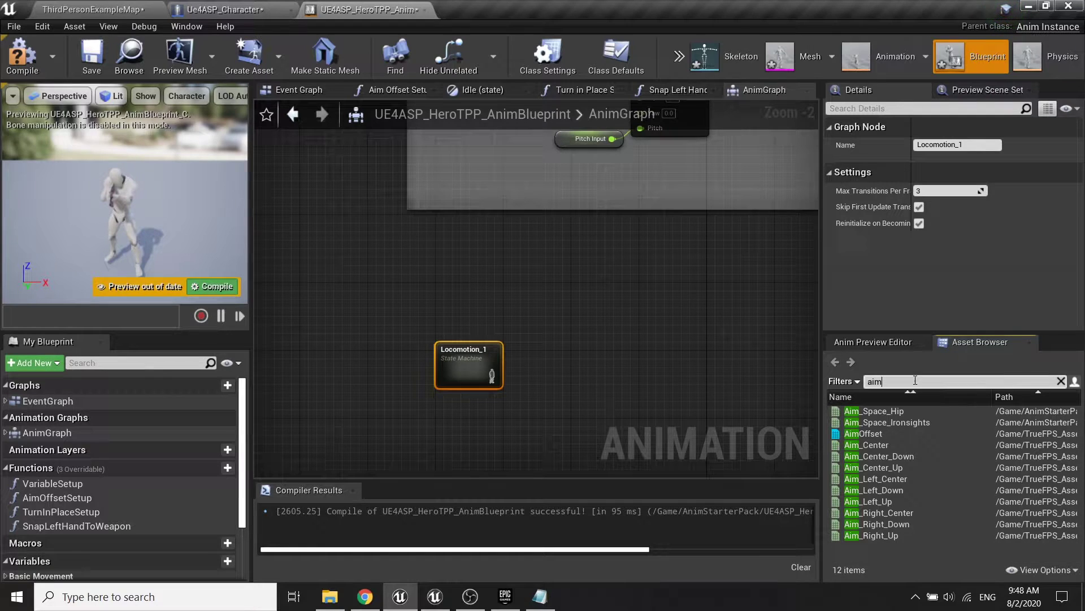
left_click_drag(863, 433, 718, 345)
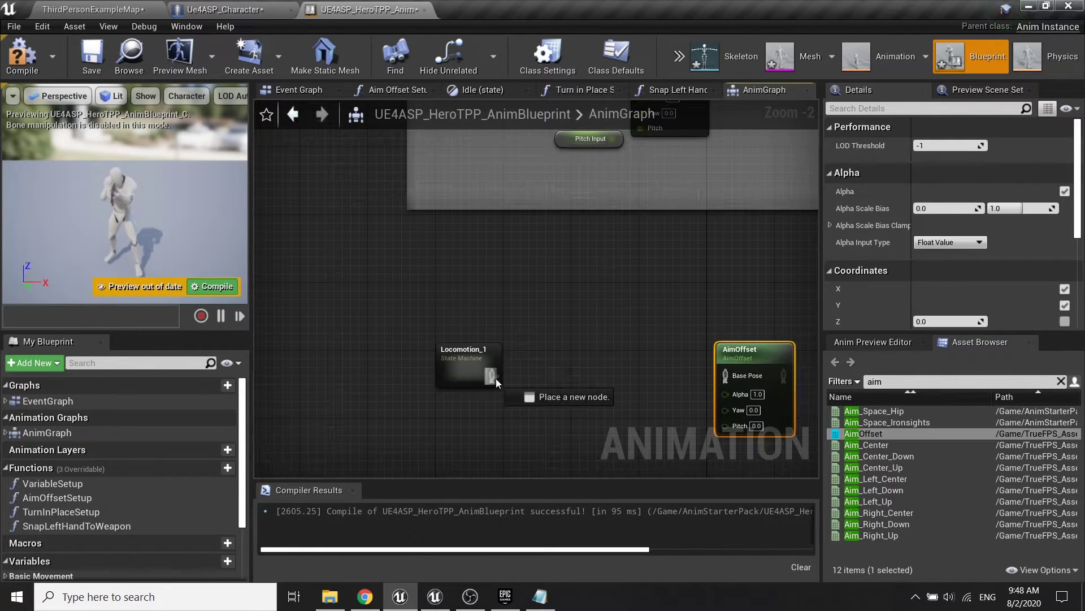
left_click_drag(496, 378, 729, 376)
scroll(128, 491, "down", 3)
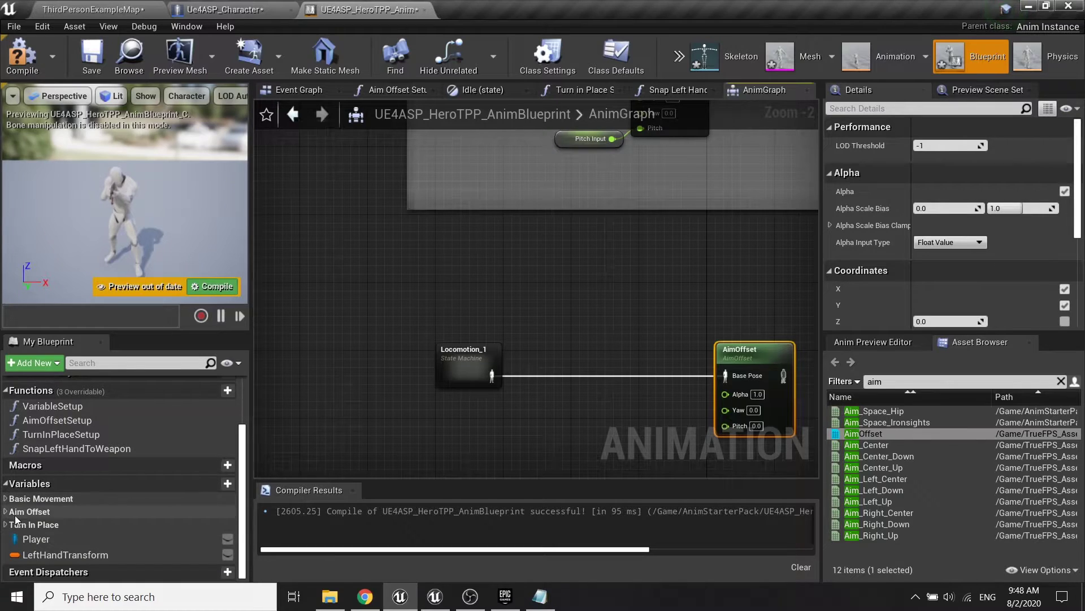
Wire the YawInput and PitchInput variables into the AimOffset's Yaw and Pitch pins
left_click(8, 511)
mouse_move(50, 526)
left_mouse_down()
mouse_move(746, 426)
mouse_move(714, 410)
left_mouse_up()
mouse_move(56, 541)
left_mouse_down()
mouse_move(667, 452)
mouse_move(740, 421)
left_mouse_up()
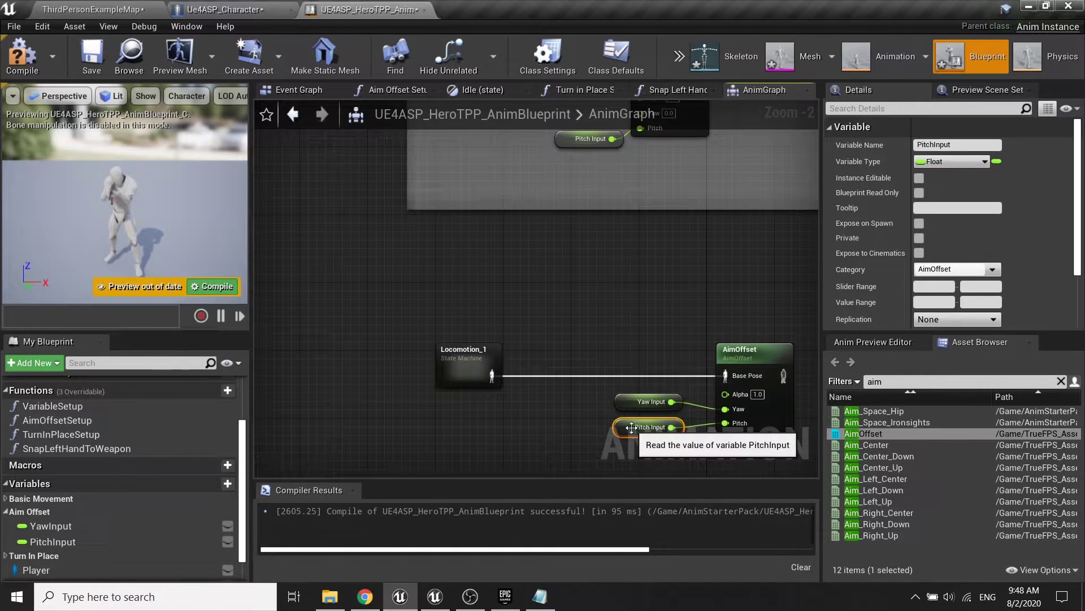
scroll(701, 303, "down", 3)
left_click_drag(430, 328, 592, 416)
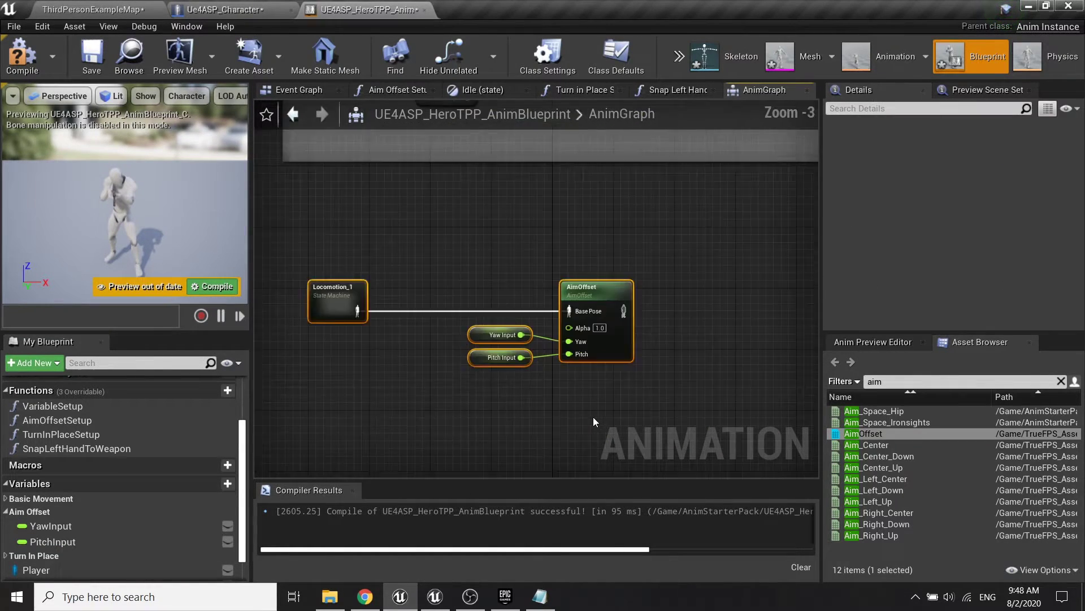
scroll(592, 416, "up", 4)
scroll(459, 310, "down", 4)
scroll(449, 312, "up", 4)
scroll(448, 312, "down", 1)
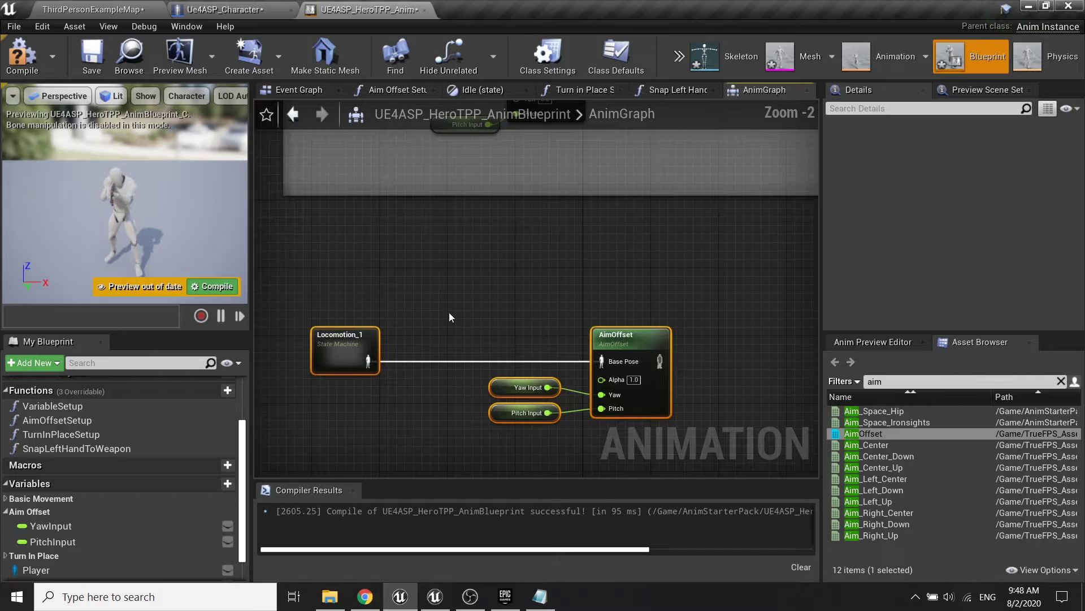
scroll(441, 232, "down", 1)
scroll(489, 249, "down", 5)
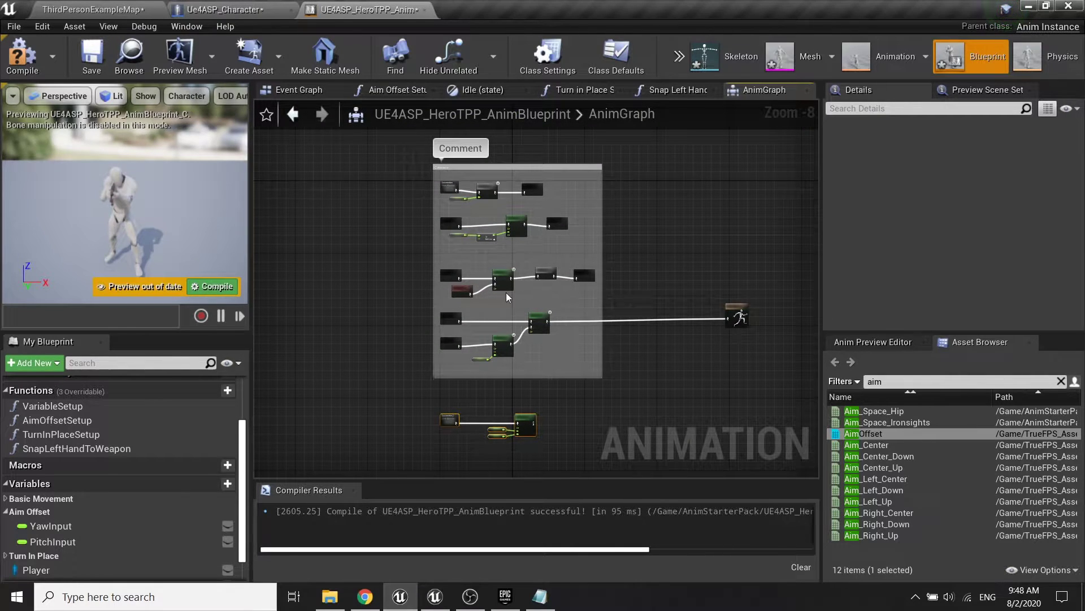
scroll(528, 413, "up", 4)
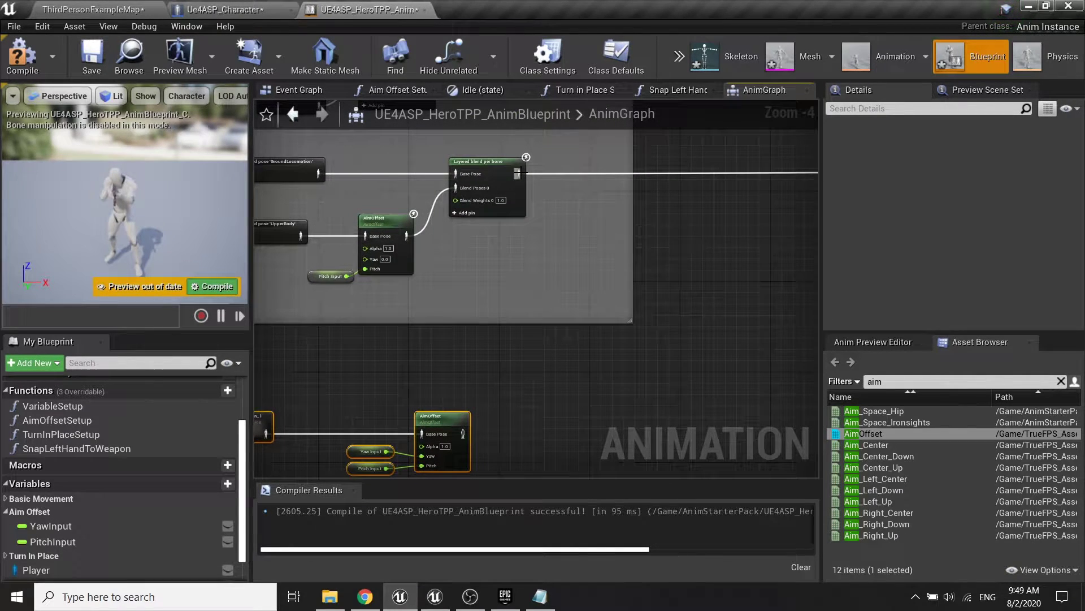
Add a Blend Poses by bool node with the layered blend as True Pose and AimOffset as False Pose
left_click_drag(517, 174, 724, 303)
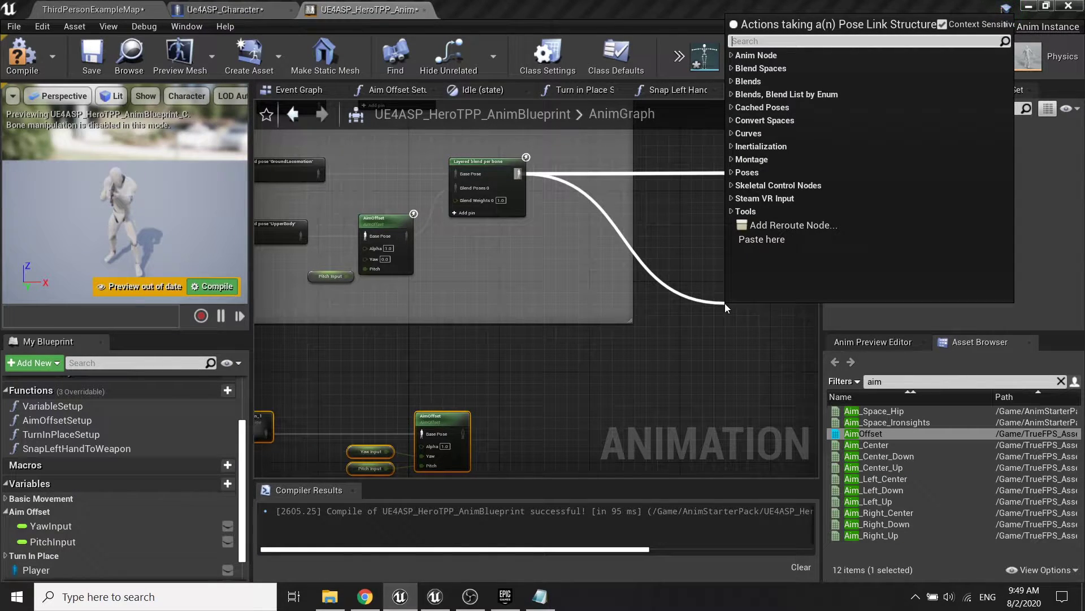
type("bool")
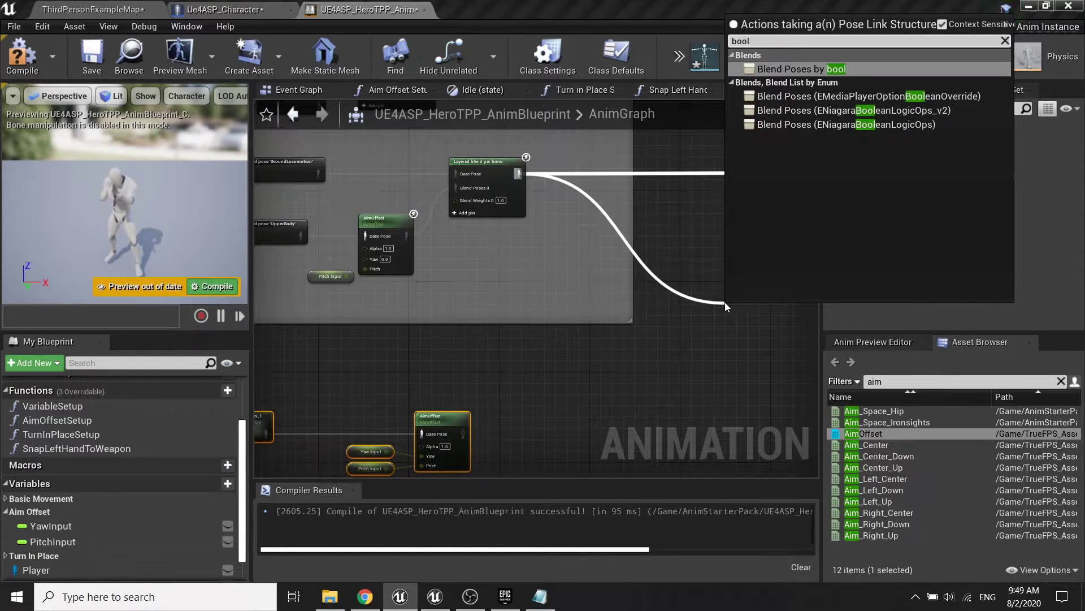
left_click(786, 69)
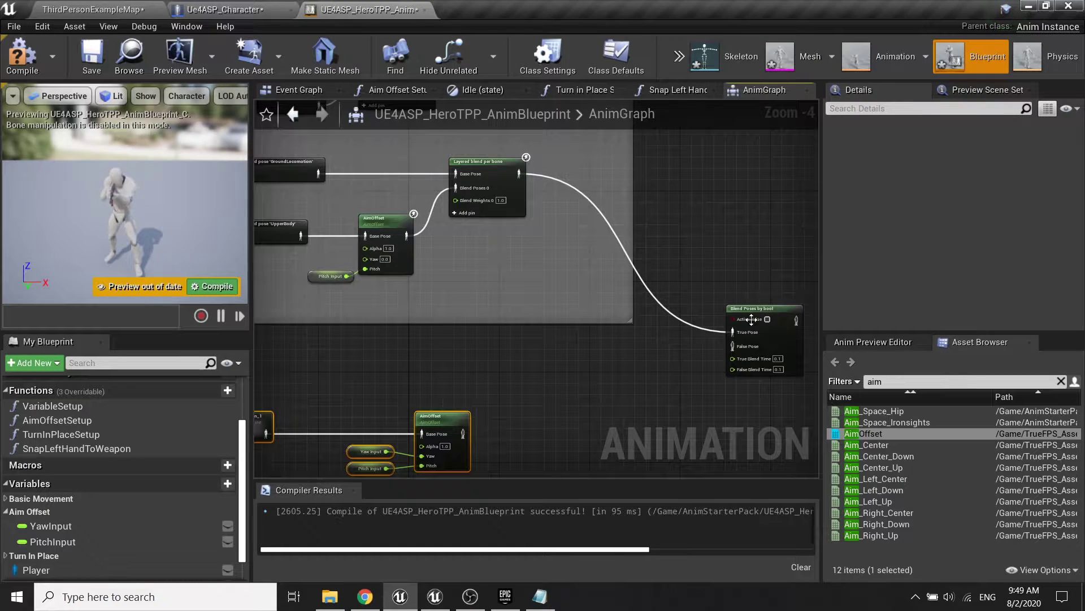
left_click_drag(739, 348, 466, 435)
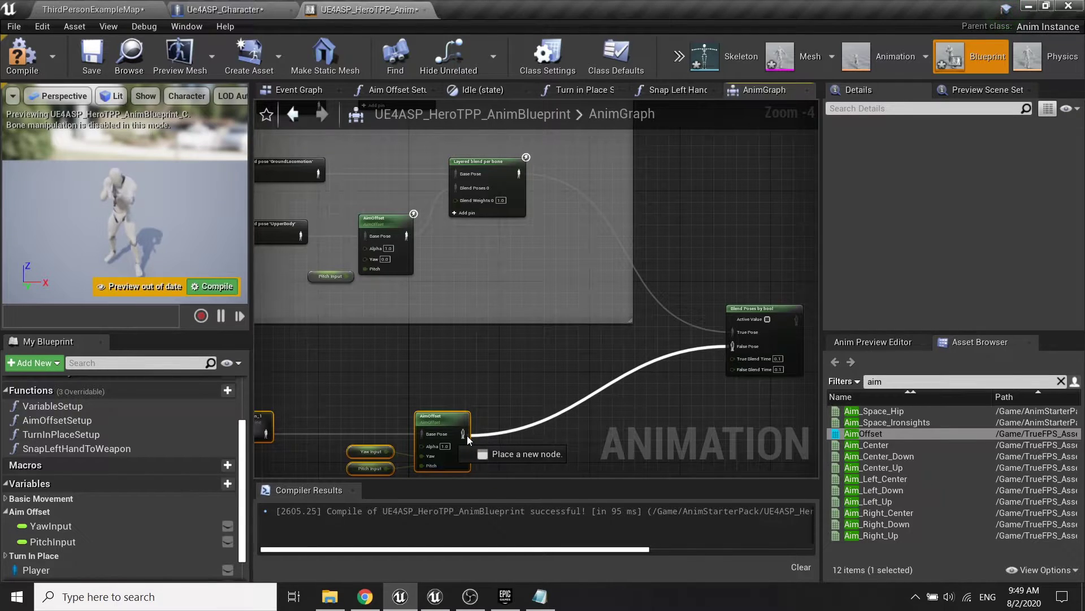
right_click_drag(744, 265, 639, 300)
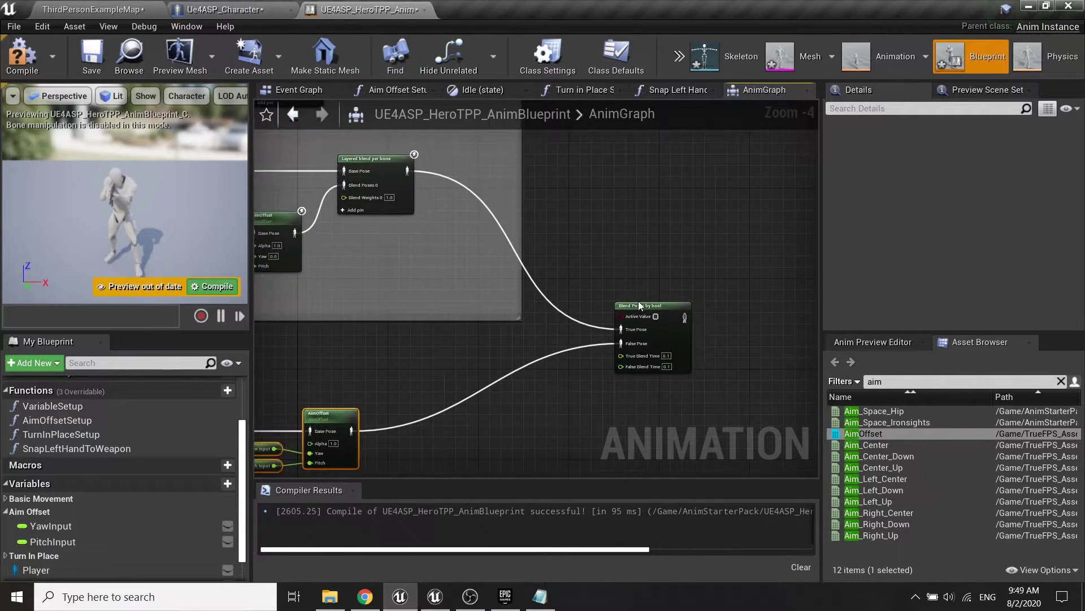
scroll(639, 301, "up", 1)
Compile and connect the Blend Poses by bool output to the Output Pose
left_click(22, 57)
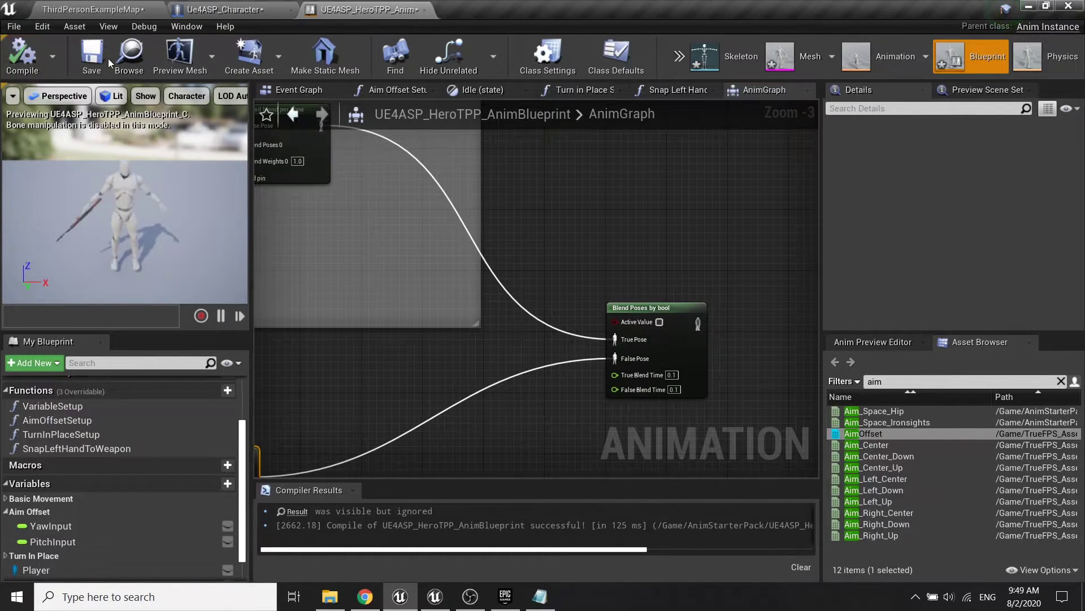
scroll(428, 347, "down", 2)
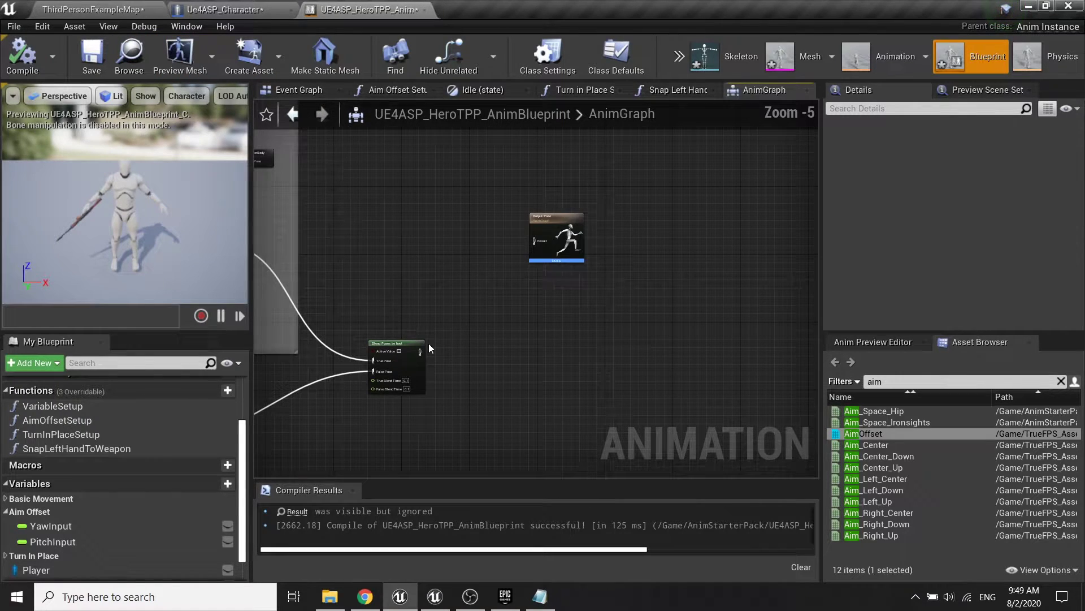
left_click(419, 355)
mouse_move(420, 352)
left_mouse_down()
mouse_move(537, 243)
mouse_move(537, 342)
left_mouse_up()
left_click(544, 330)
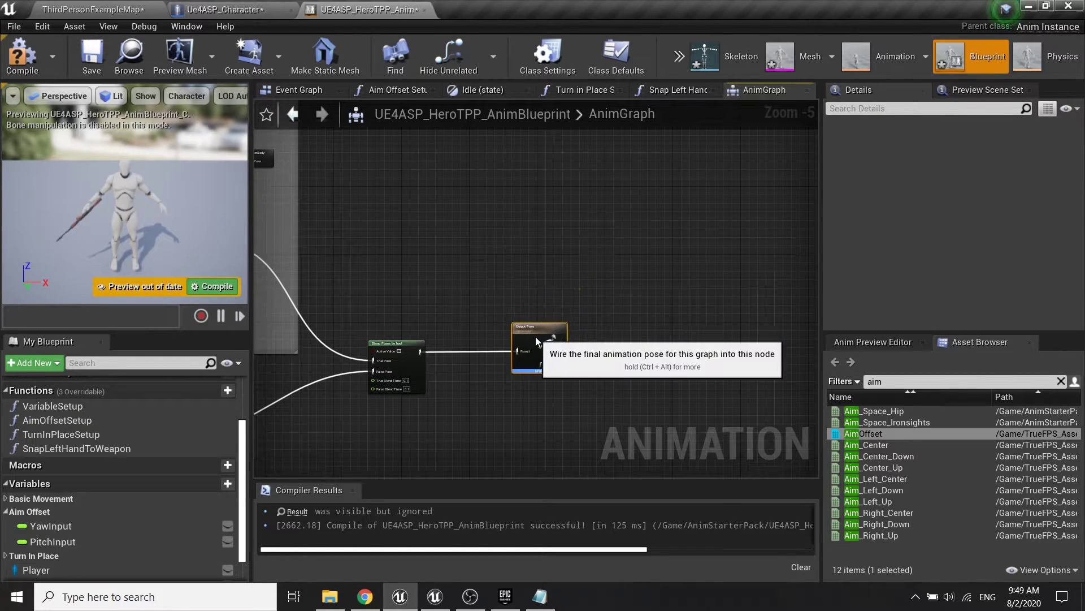
Set the Blend Poses by bool True and False Blend Times to 0.3 and recompile
left_click(21, 57)
scroll(459, 347, "up", 5)
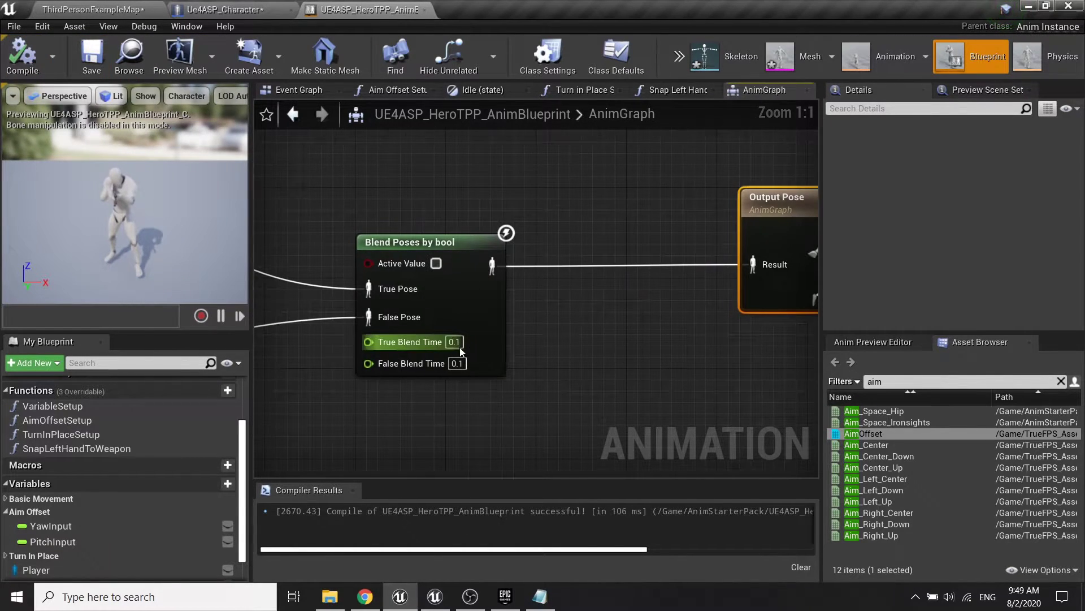
left_click(454, 341)
type("0.3")
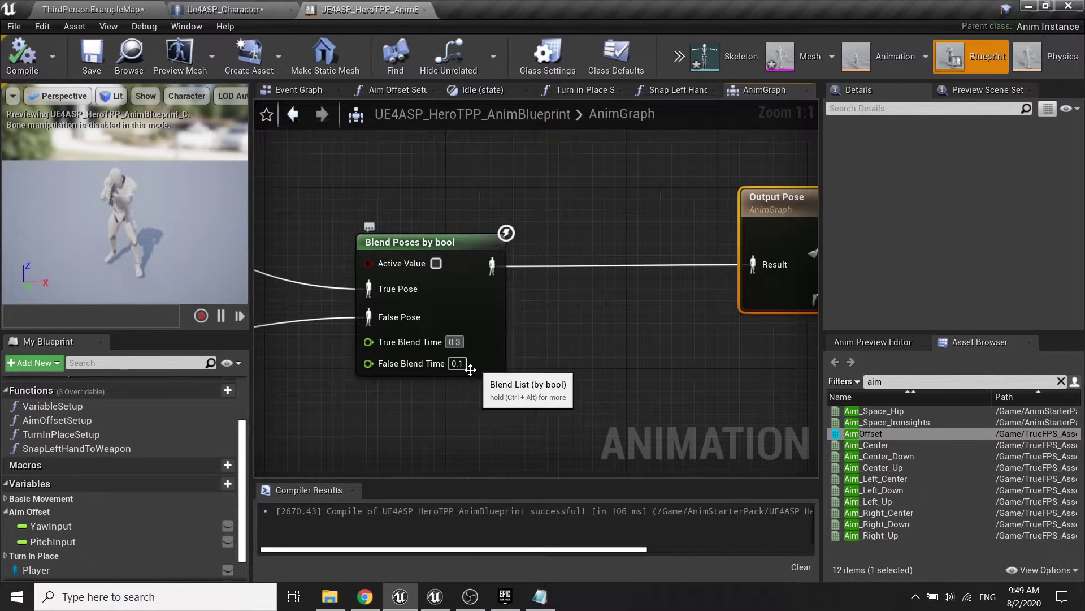
key("Return")
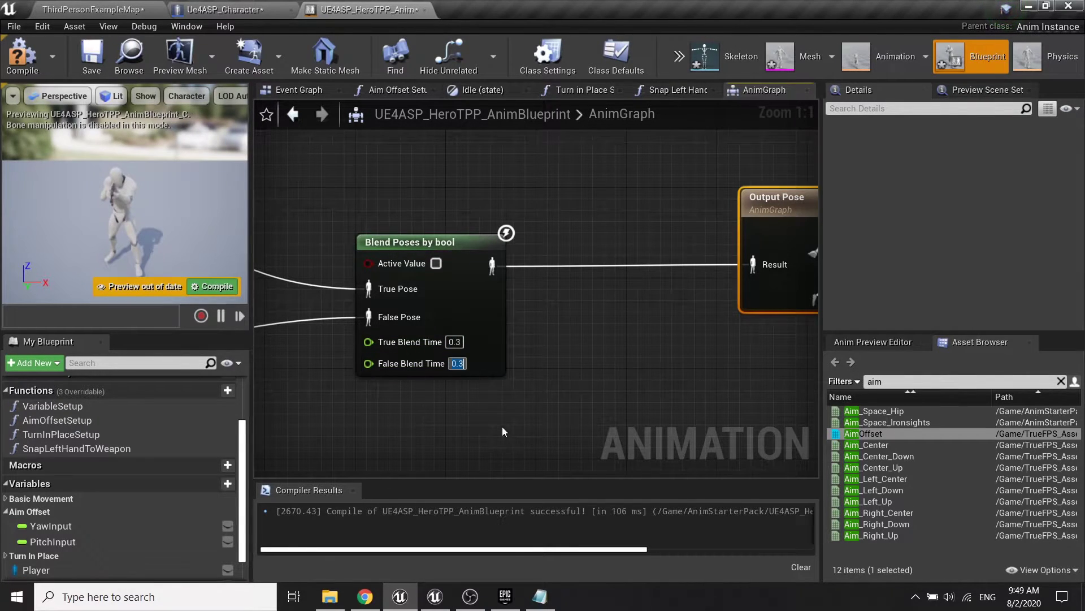
key("Return")
scroll(502, 432, "down", 4)
right_click_drag(315, 330, 427, 333)
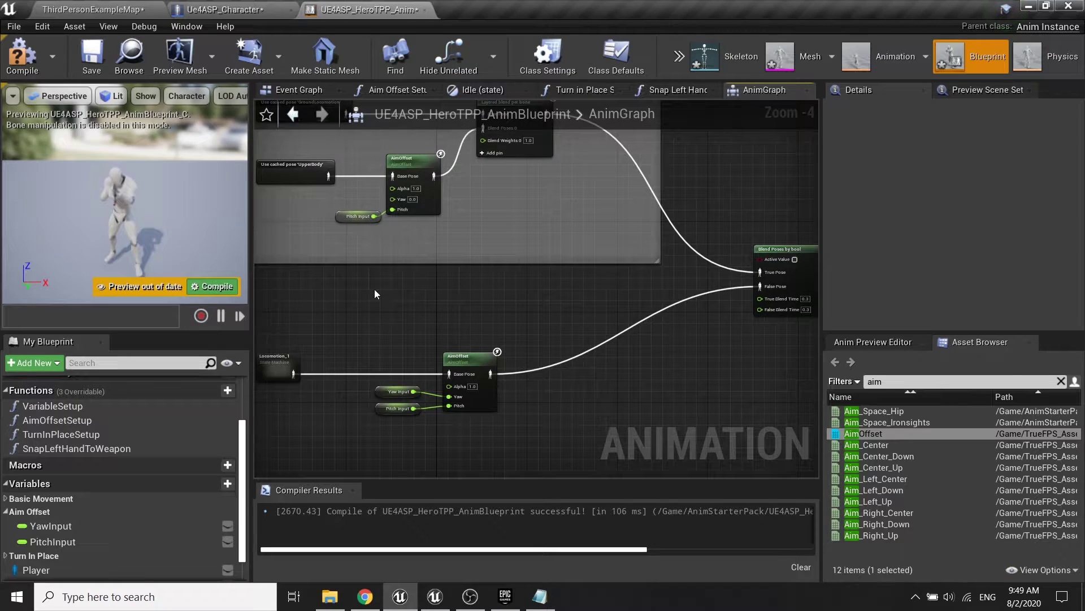
left_click(213, 286)
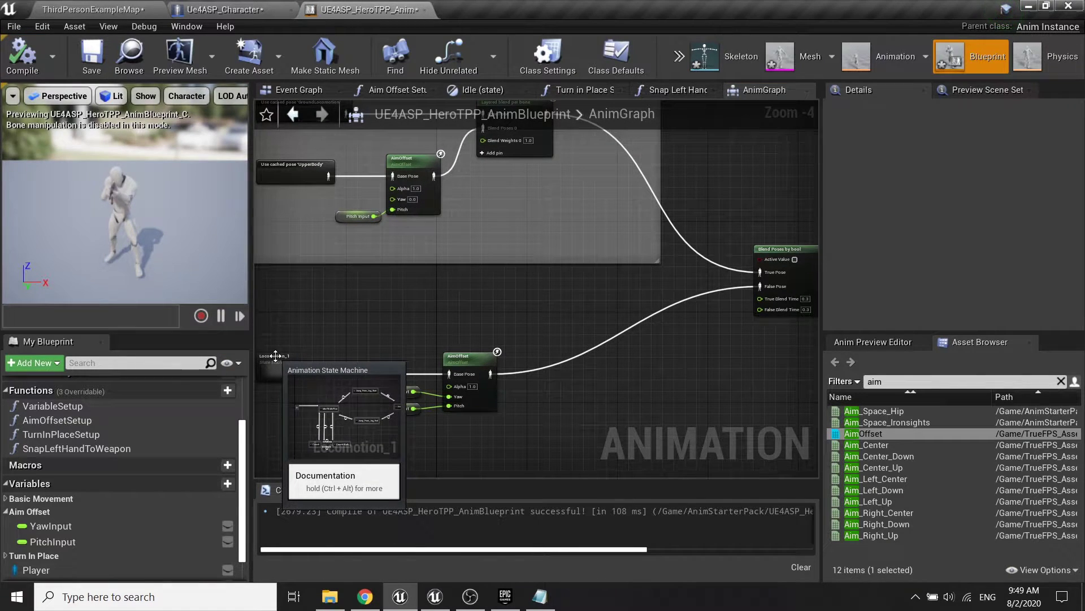
scroll(320, 298, "down", 5)
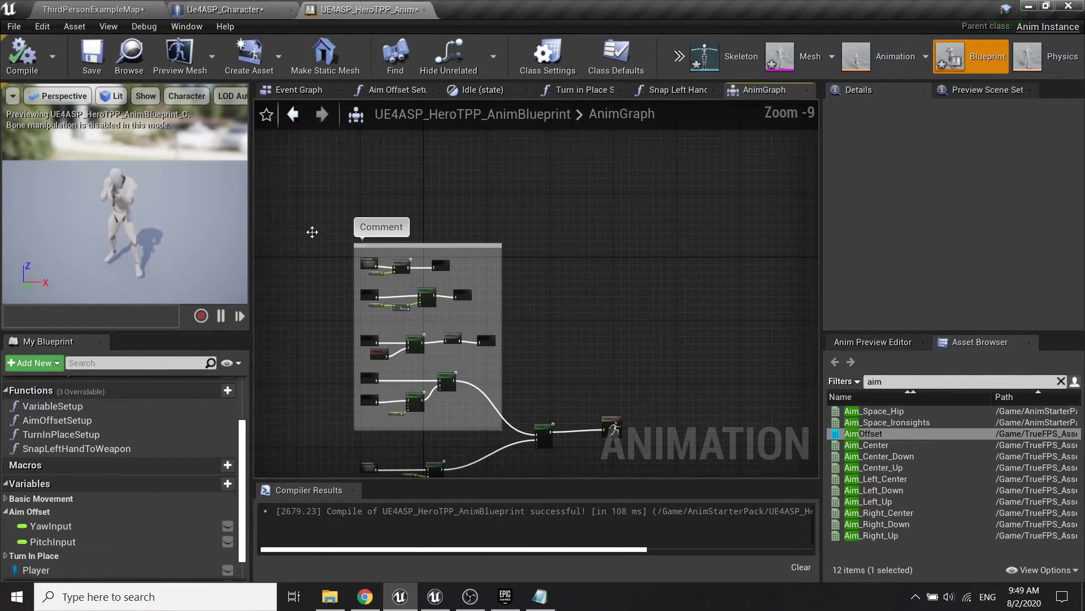
Add a Boolean IsSprinting variable to Ue4ASP_Character, reorder it, and compile
left_click(214, 4)
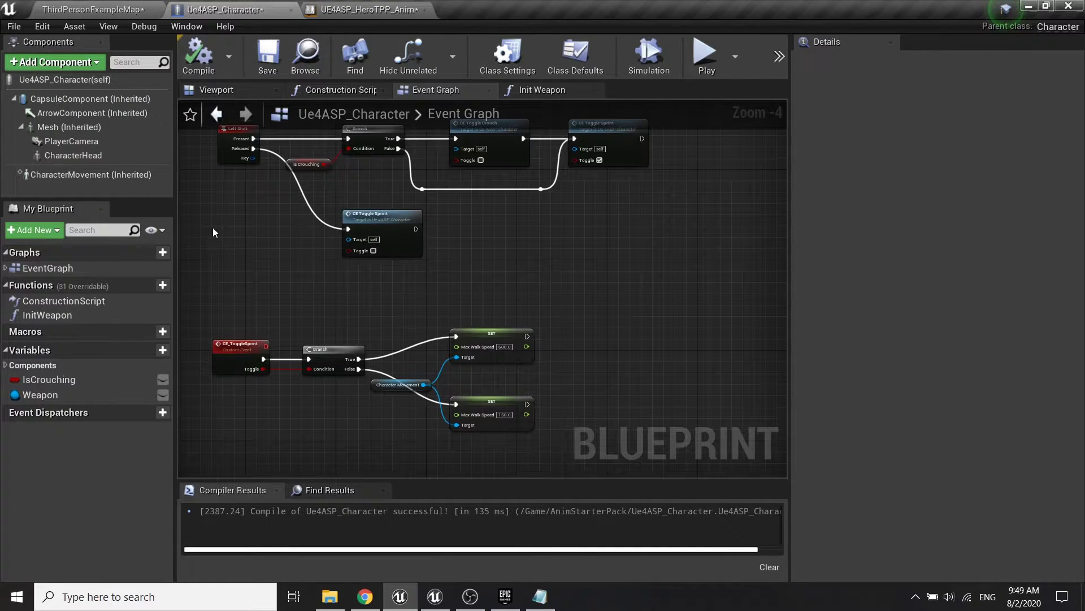
left_click(149, 348)
type("IsSprintin")
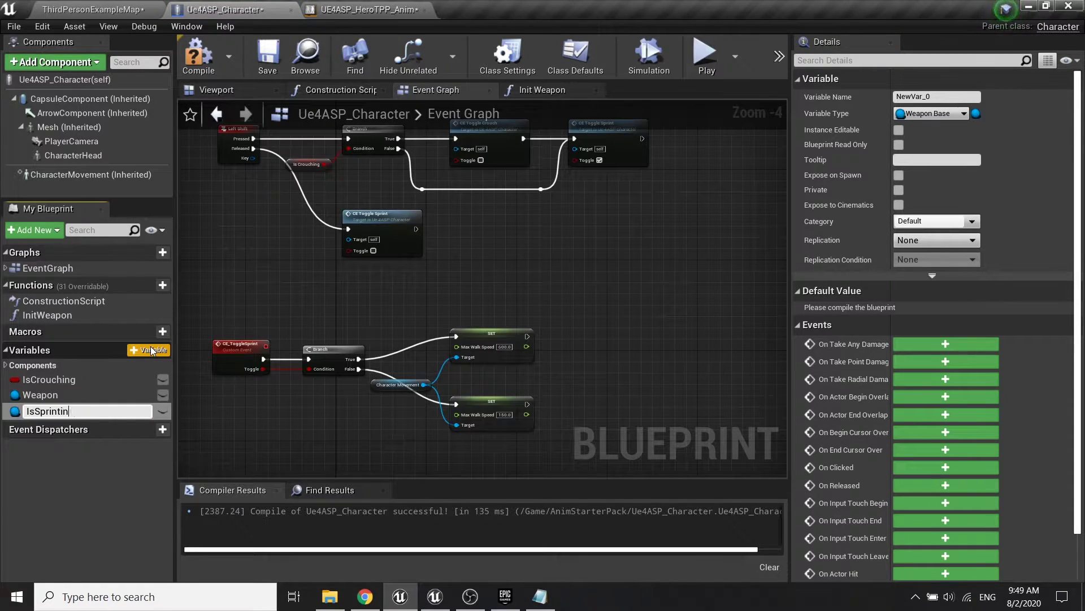
type("g")
key("Return")
left_click(932, 113)
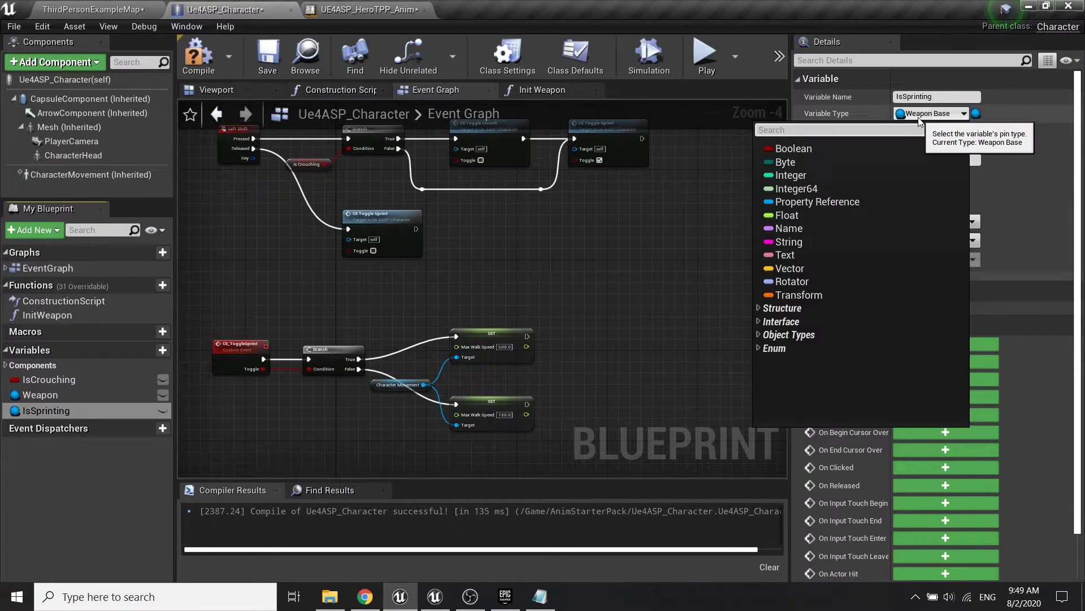
left_click(853, 148)
left_click_drag(45, 411, 50, 399)
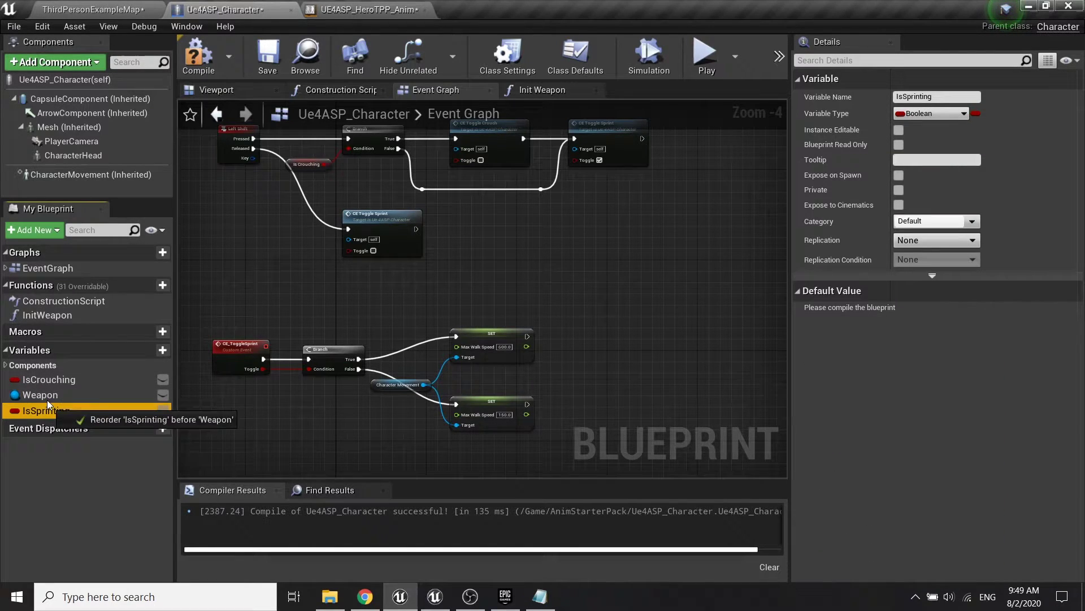
left_click(197, 55)
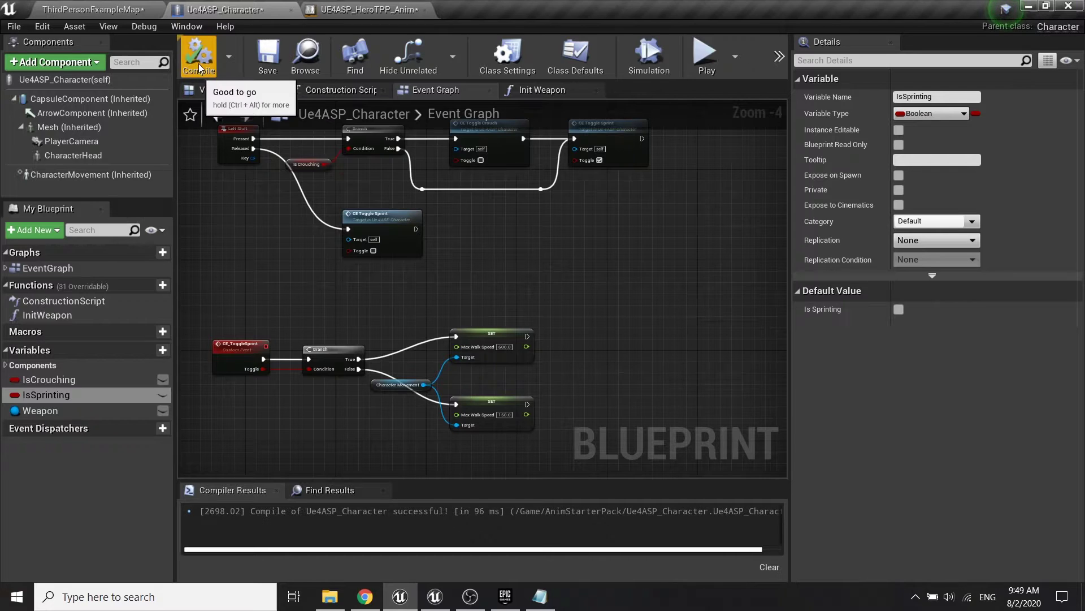
scroll(553, 260, "up", 1)
Chain an IsSprinting setter after the 600 walk-speed SET on the sprint branch
scroll(510, 294, "up", 1)
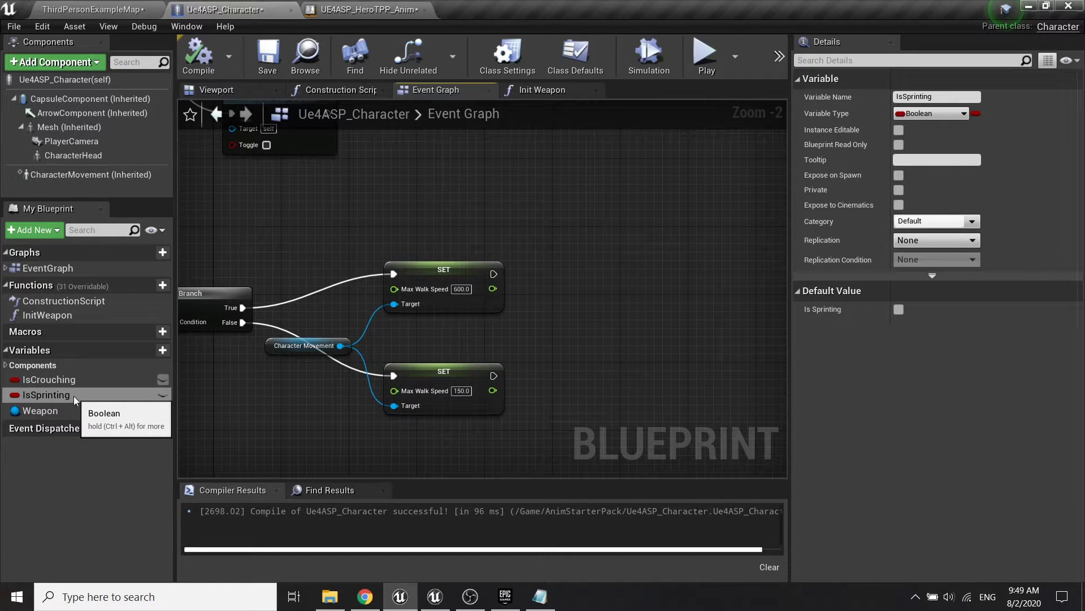
right_click_drag(367, 234, 555, 179)
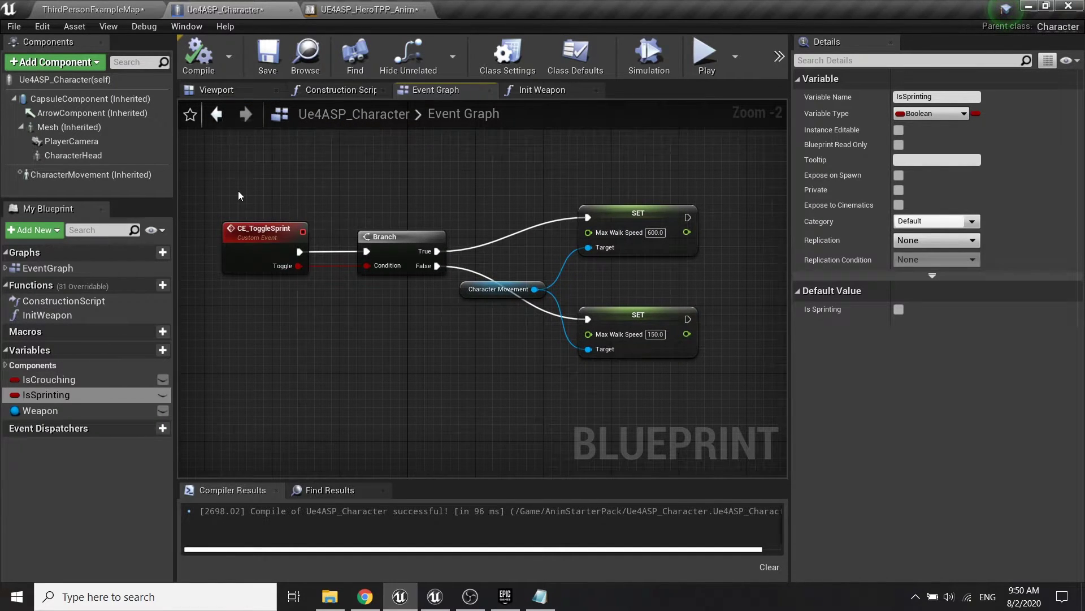
right_click_drag(389, 209, 290, 254)
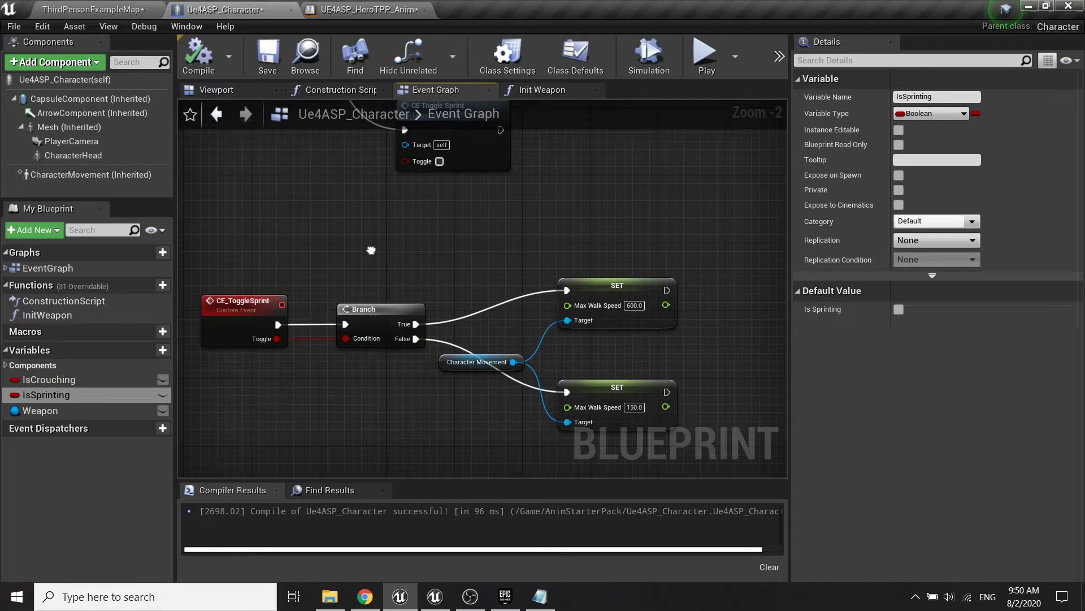
left_click_drag(97, 394, 686, 321)
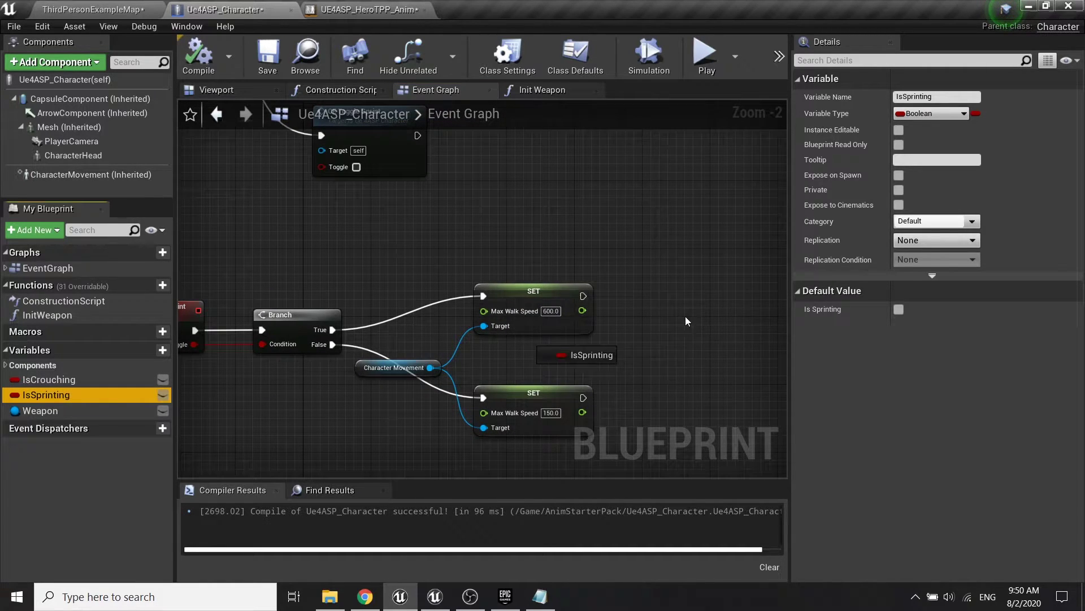
left_click_drag(639, 281, 649, 293)
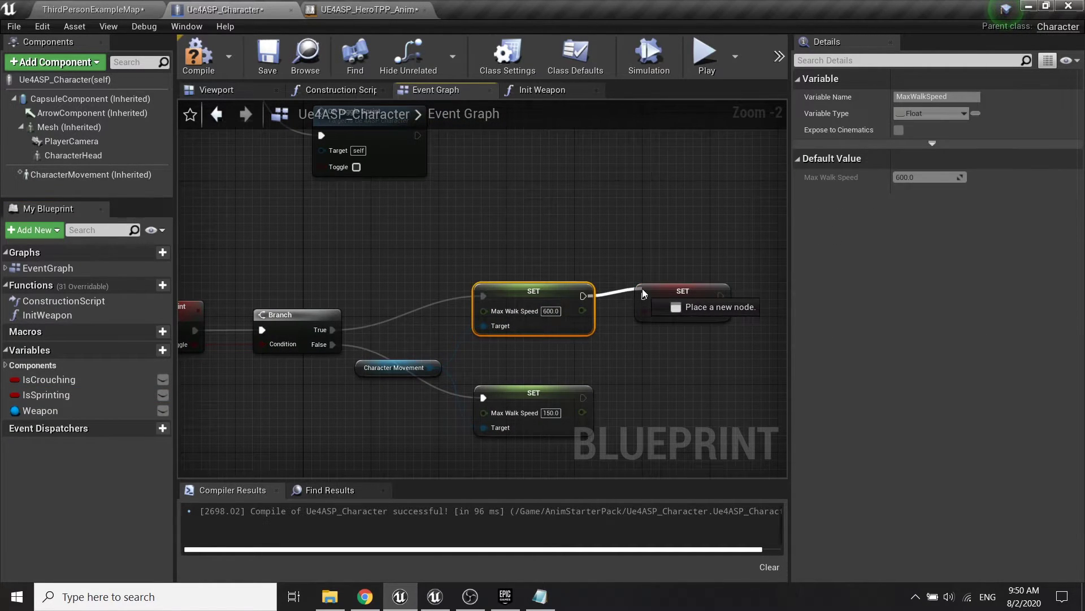
left_click(623, 252)
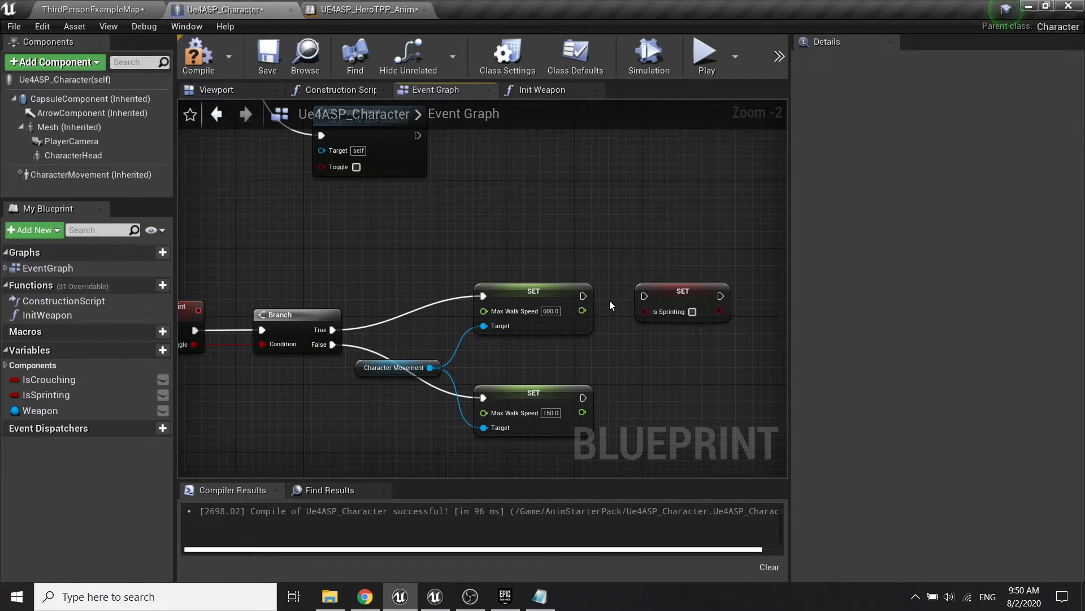
left_click_drag(582, 296, 700, 311)
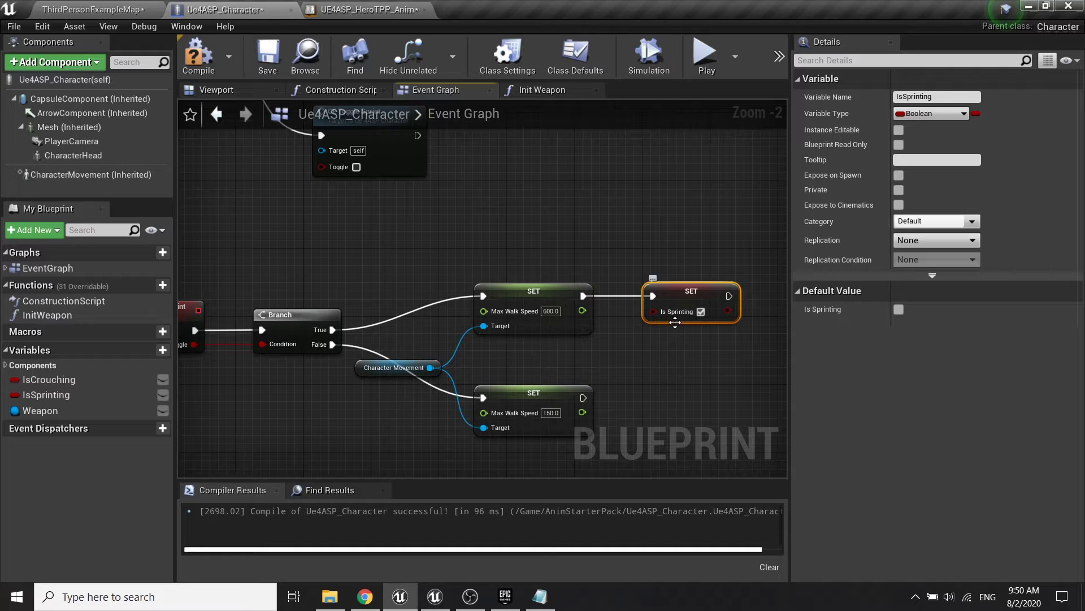
Add a copied setter after the 150 walk-speed SET that sets IsSprinting to false
key("ctrl+c")
key("ctrl+v")
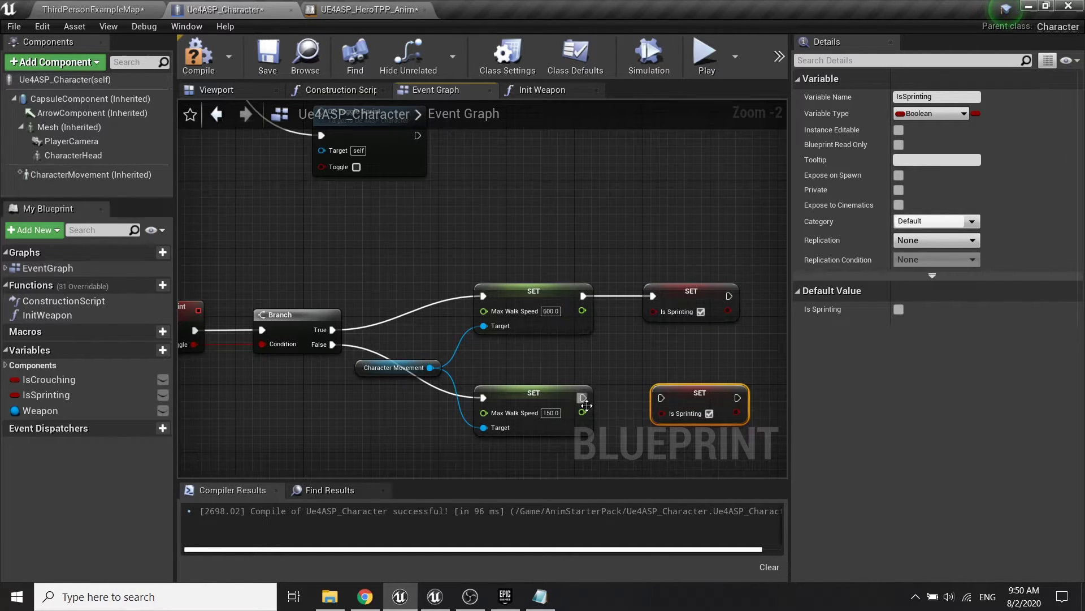
left_click_drag(583, 397, 661, 398)
left_click(701, 414)
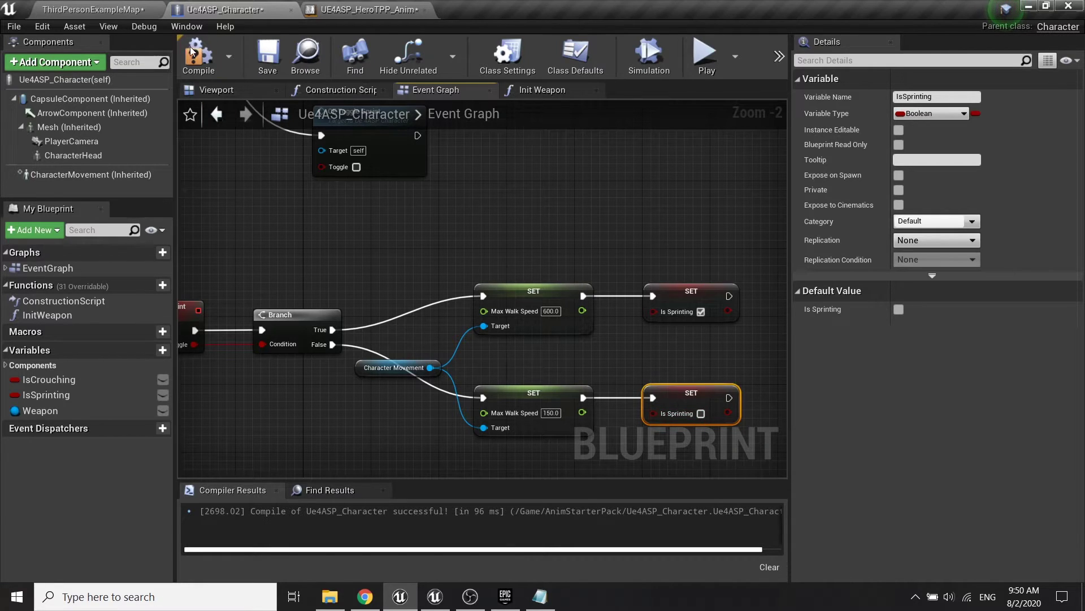
left_click(367, 9)
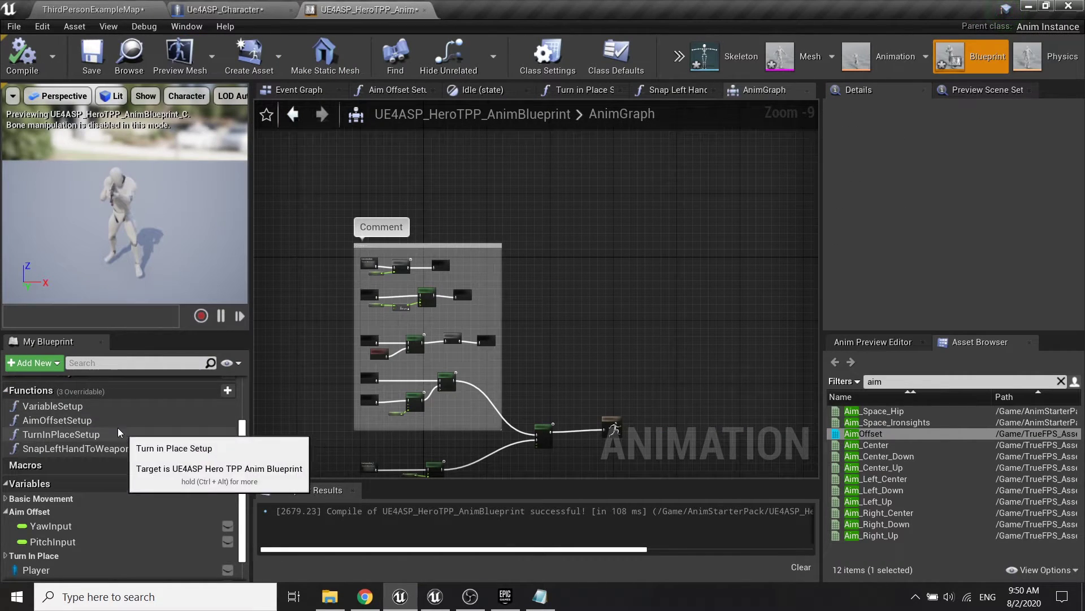
In Variable Setup, add the player's Is Sprinting getter from the Player pin
double_click(85, 406)
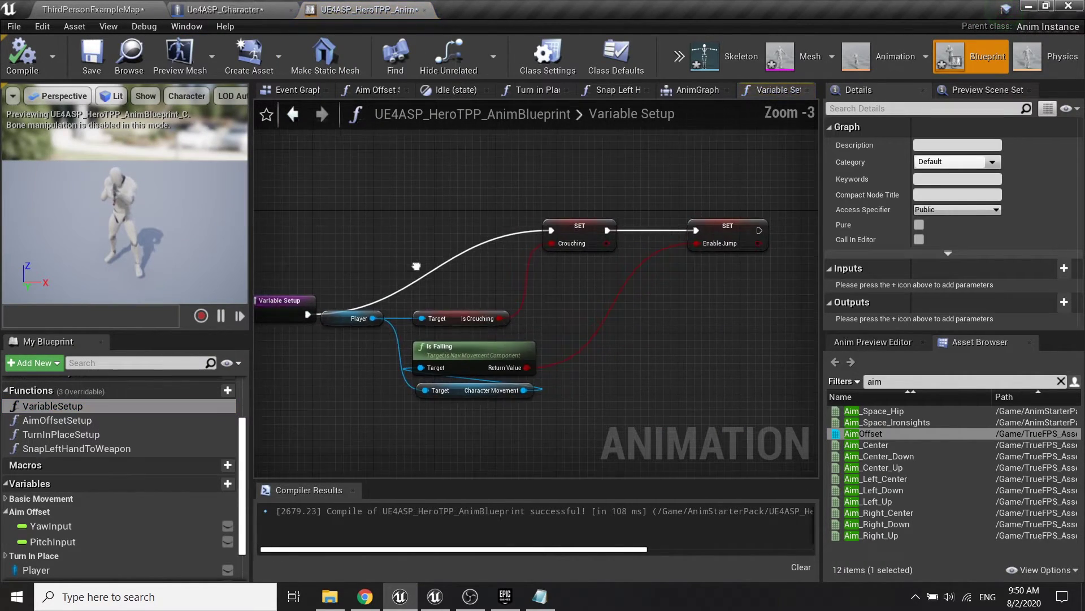
left_click_drag(285, 305, 348, 223)
right_click_drag(631, 282, 574, 282)
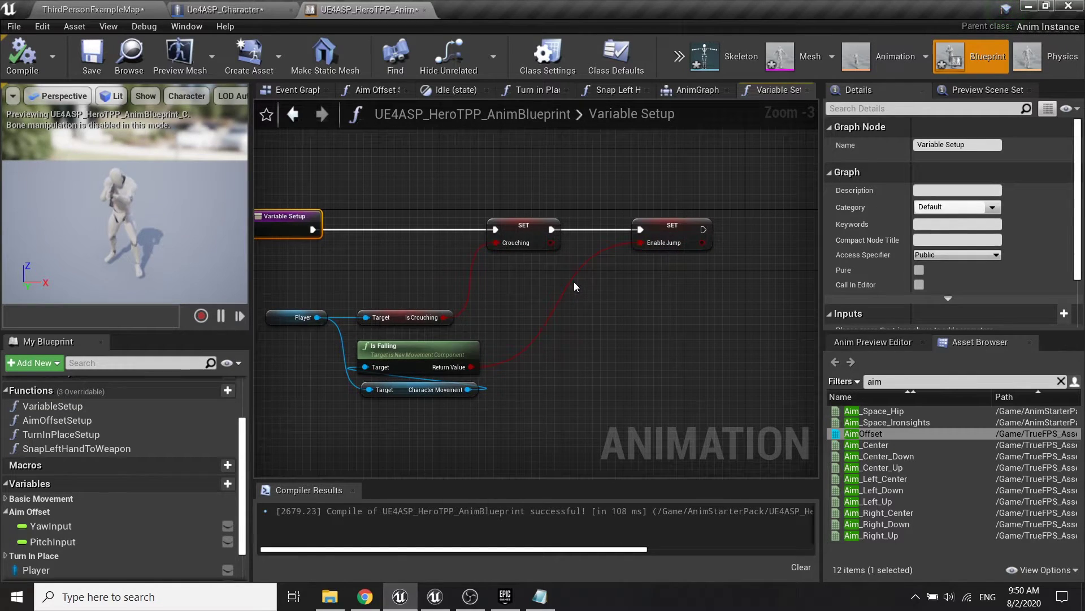
left_click_drag(318, 318, 318, 401)
type("ge")
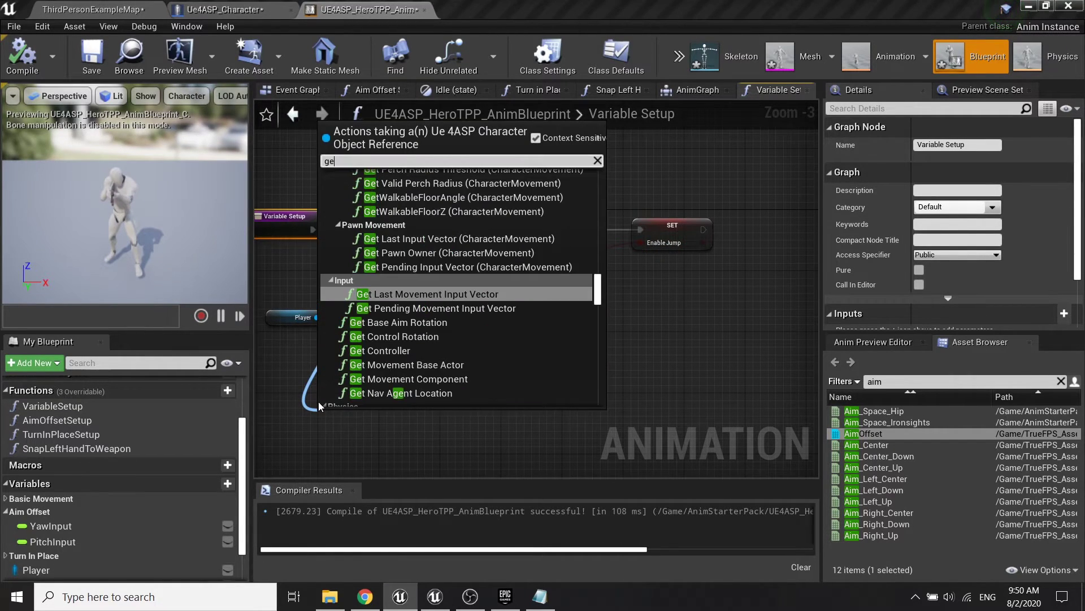
type("t issp")
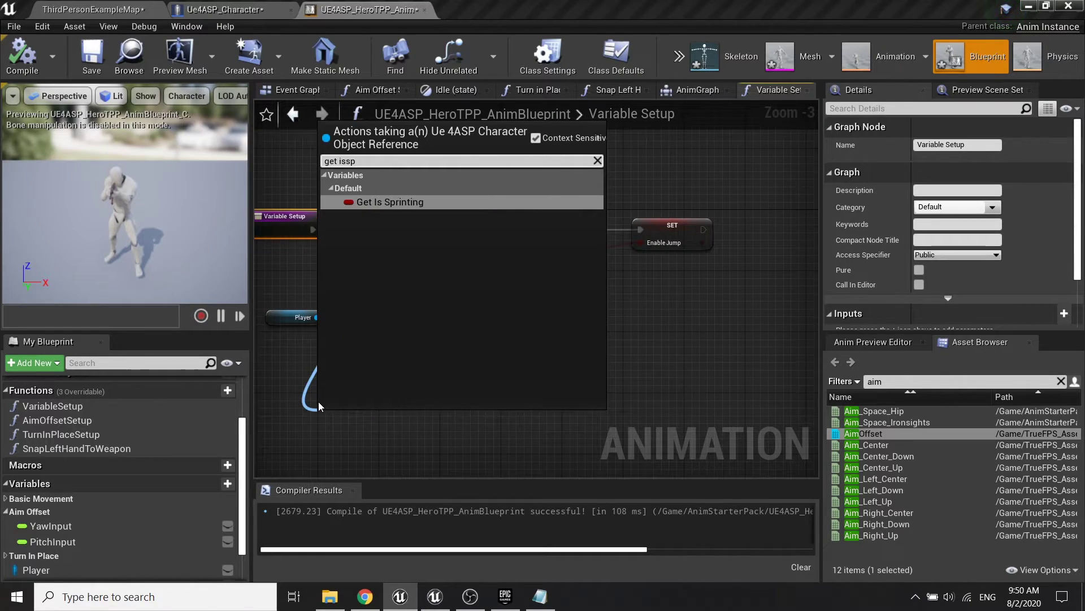
key("Return")
Promote Is Sprinting to a new IsSprinting variable in the BasicMovement category
mouse_move(387, 425)
left_mouse_down()
mouse_move(417, 426)
mouse_move(745, 280)
left_mouse_up()
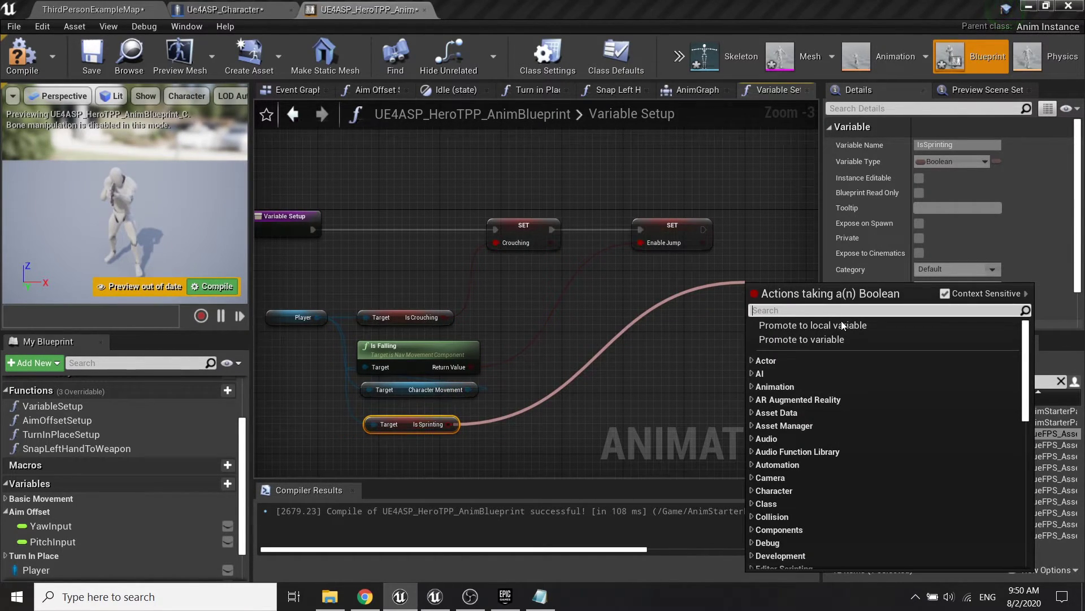
left_click(857, 336)
type("IsSprint")
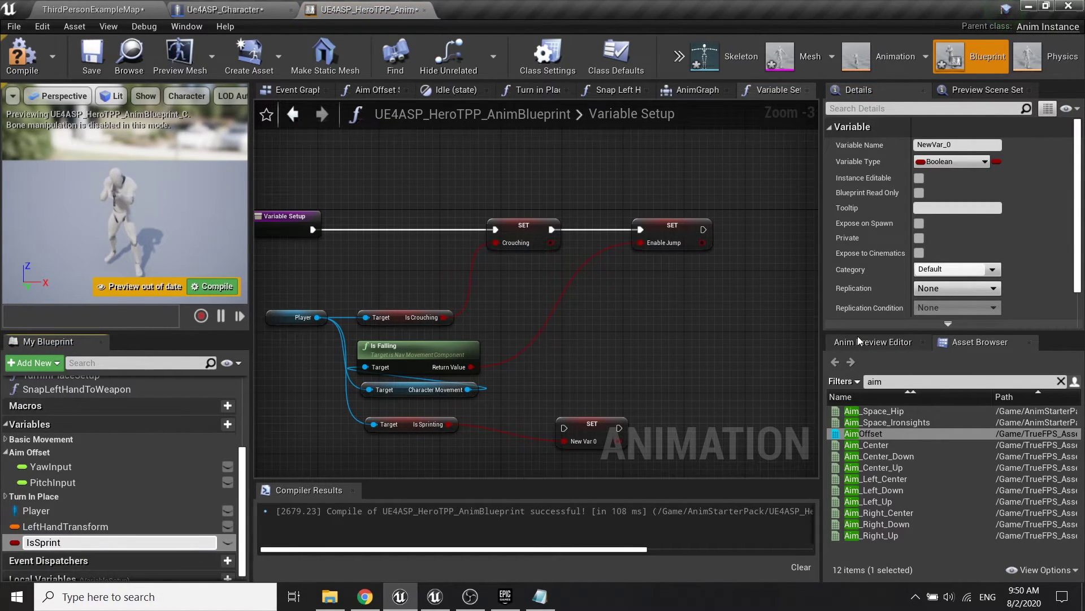
type("ing")
key("Return")
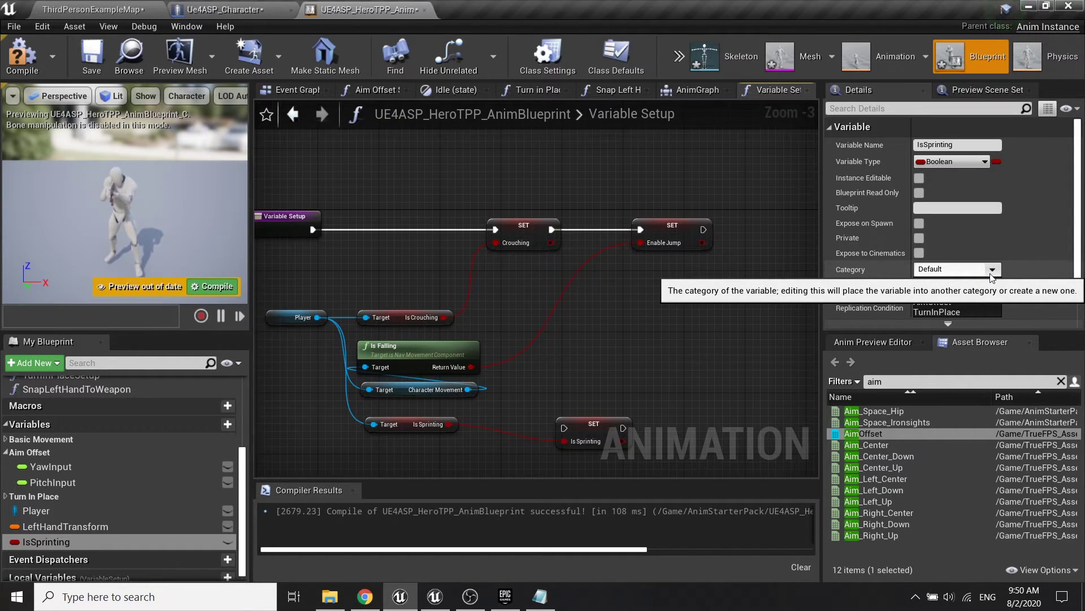
left_click(947, 290)
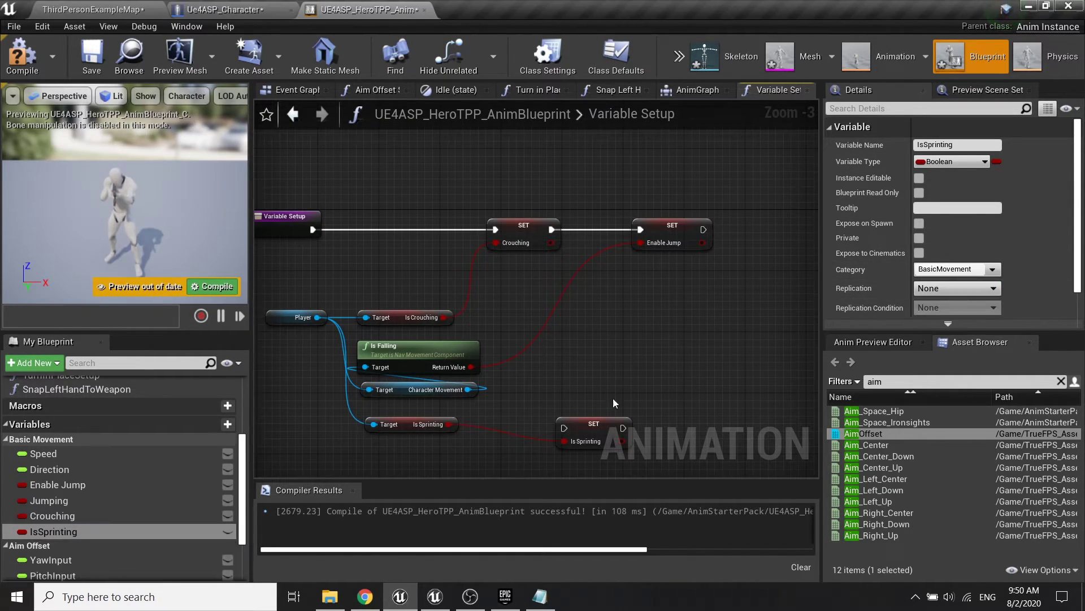
Chain the SET IsSprinting node after Enable Jump and compile
left_click_drag(564, 441, 779, 317)
key("Escape")
left_click_drag(601, 443, 769, 221)
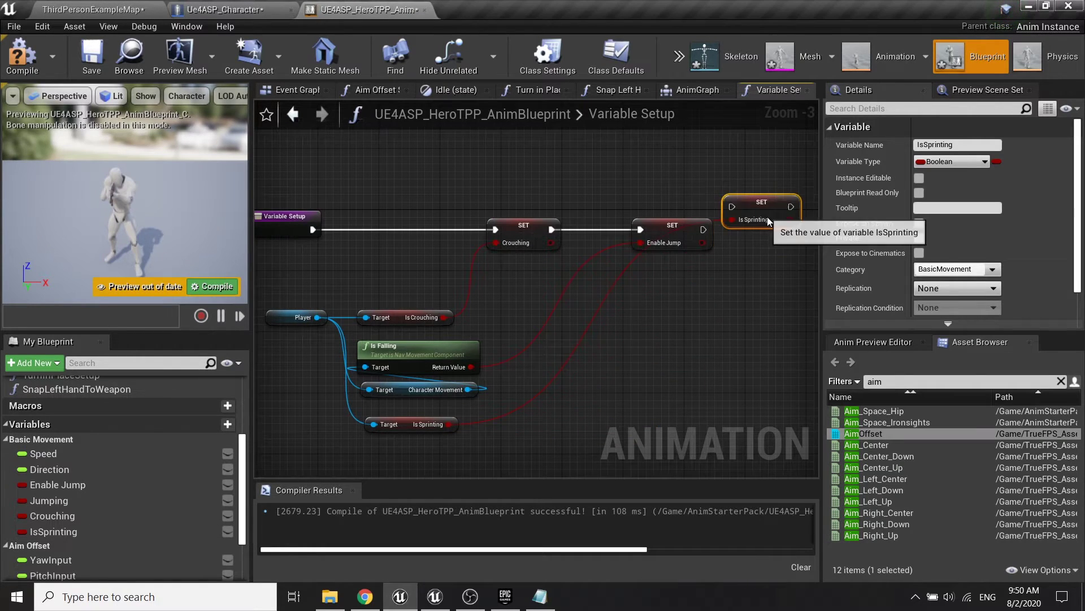
right_click_drag(768, 221, 653, 228)
left_click_drag(654, 228, 685, 251)
left_click_drag(589, 237, 714, 239)
left_click(21, 55)
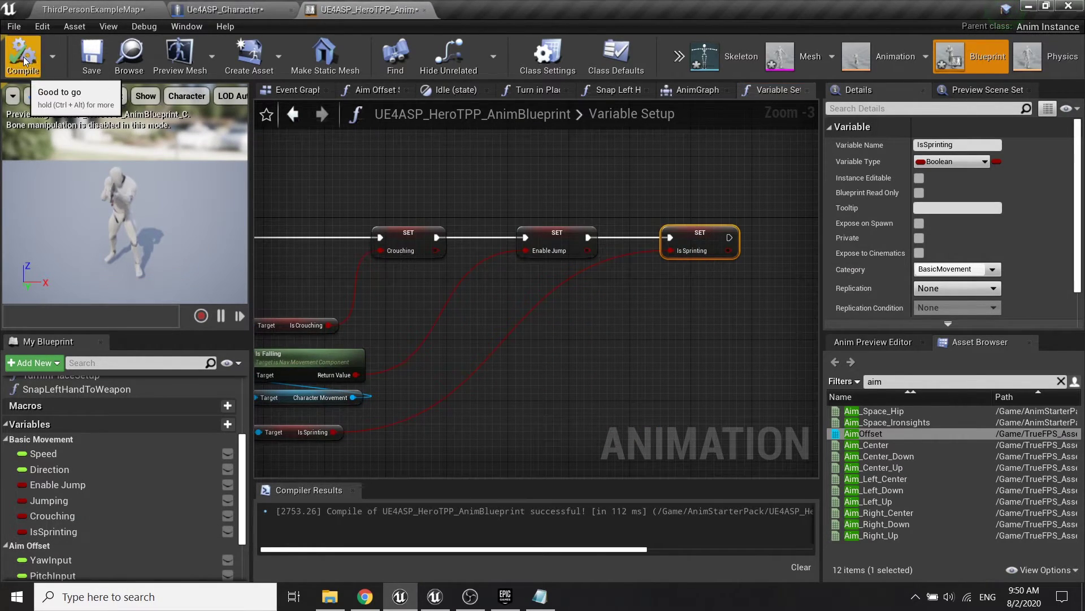
Place an IsSprinting getter beside the Blend Poses by bool node in the AnimGraph
left_click(717, 88)
scroll(555, 222, "up", 3)
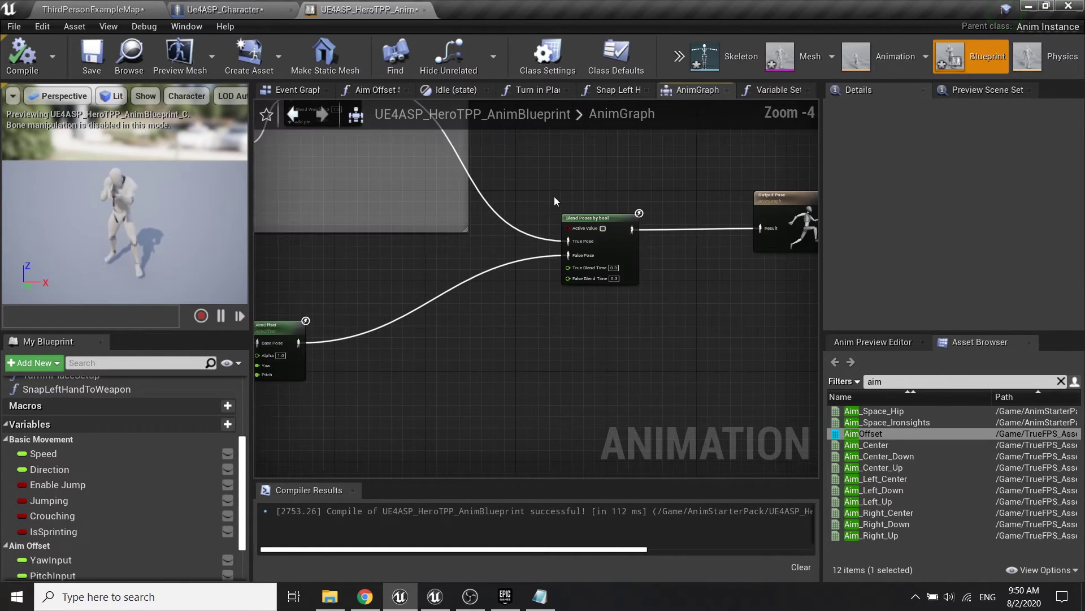
right_click_drag(554, 201, 524, 327)
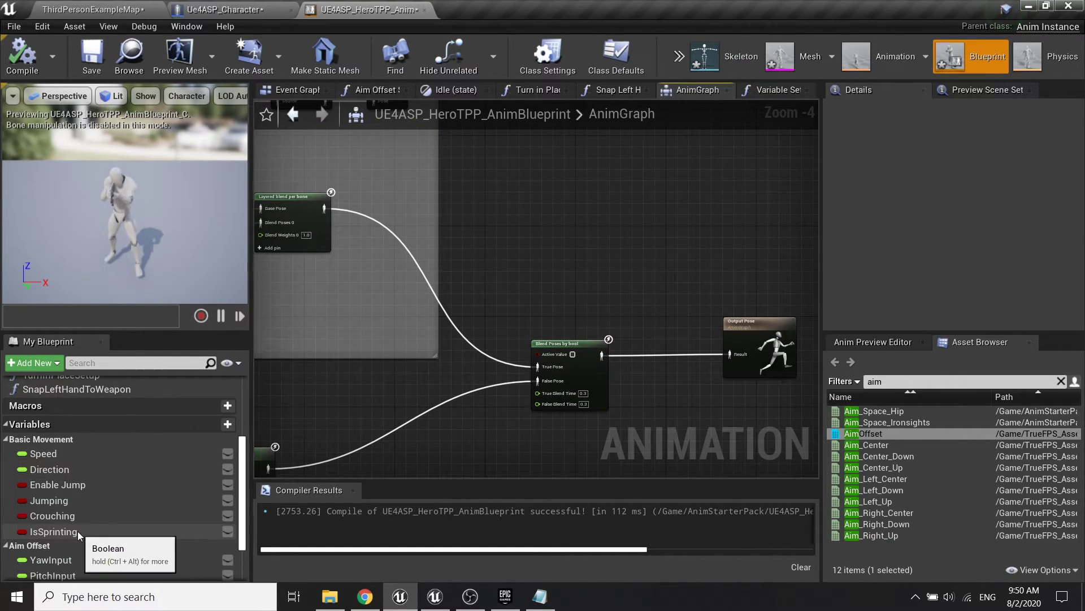
left_click_drag(77, 531, 500, 310, "ctrl")
scroll(500, 306, "up", 3)
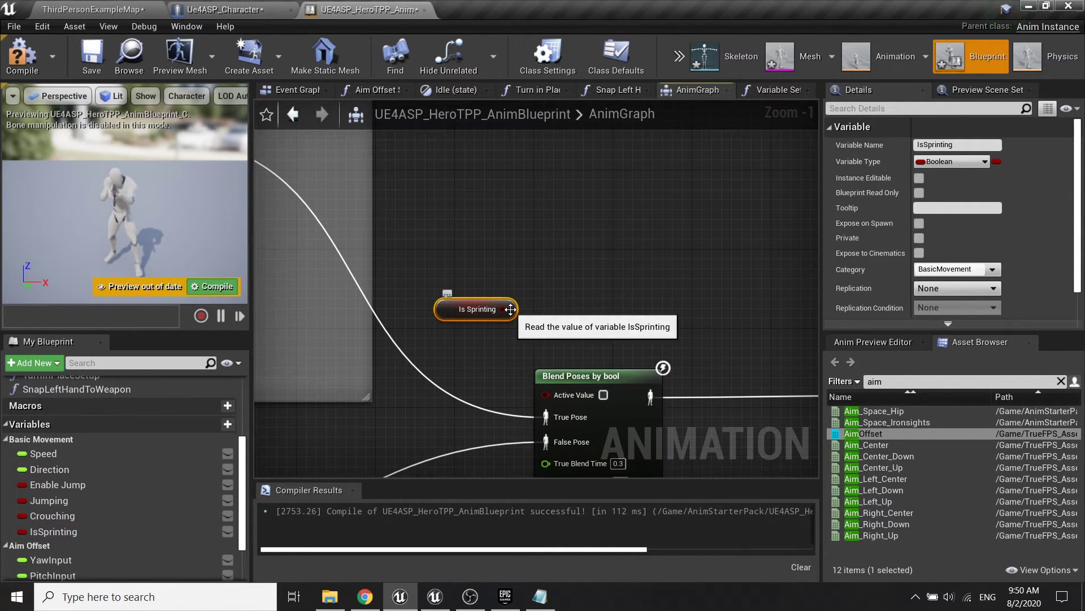
Route Is Sprinting through a NOT node into the Blend Poses by bool Active Value
mouse_move(475, 309)
left_mouse_down()
mouse_move(464, 299)
mouse_move(473, 334)
left_mouse_up()
type("not")
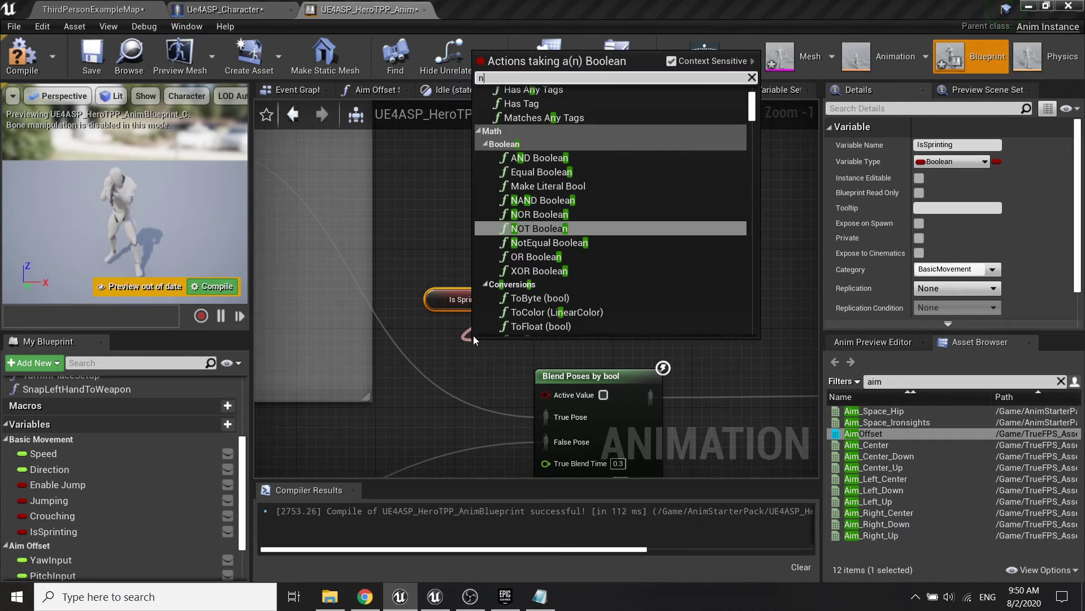
key("Return")
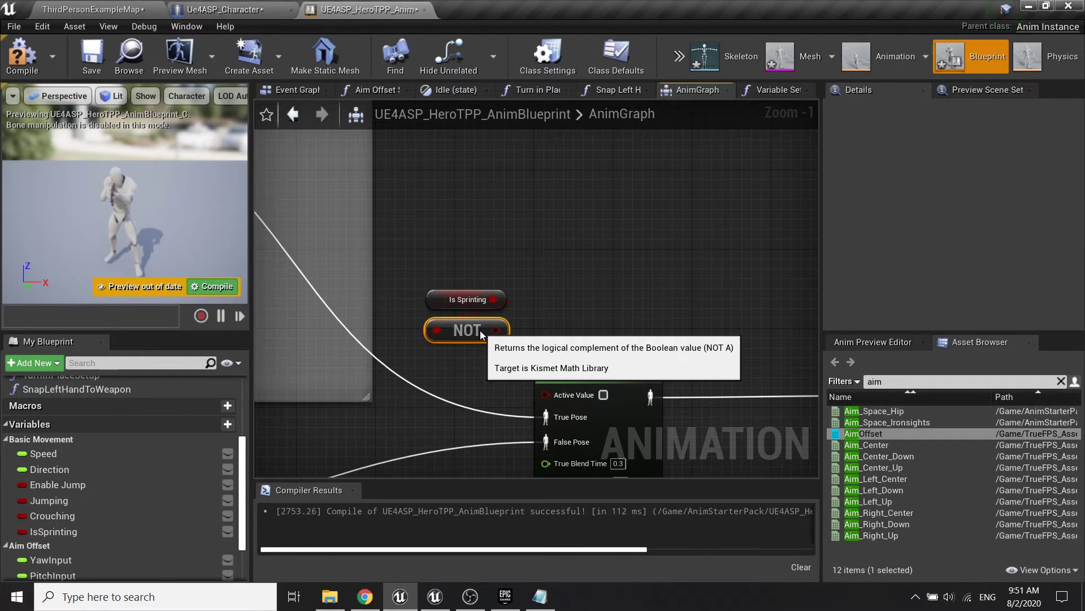
left_click_drag(493, 330, 560, 405)
scroll(417, 248, "down", 4)
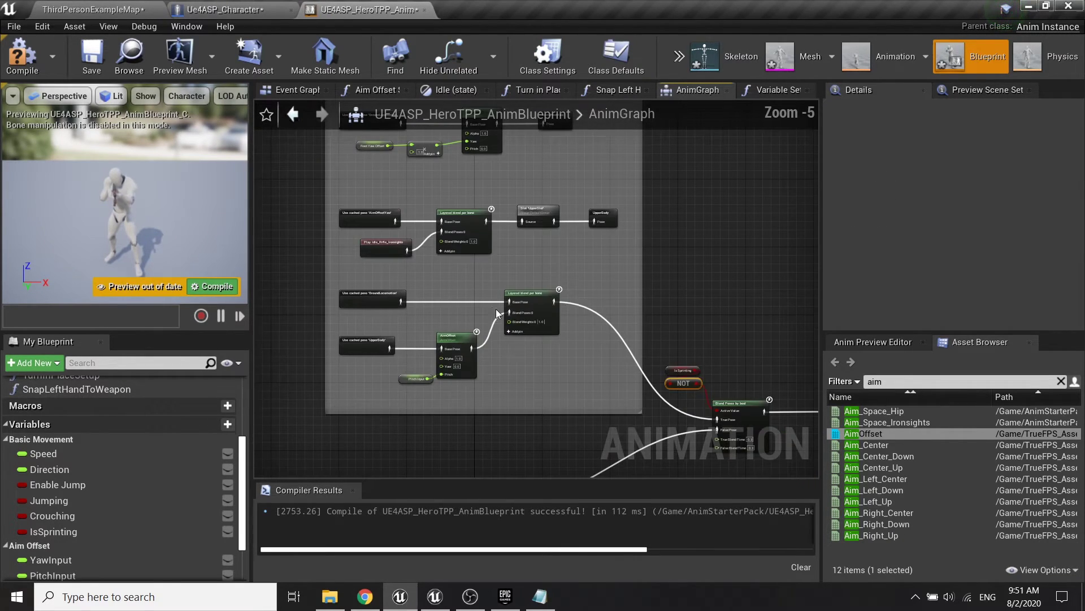
right_click_drag(485, 181, 389, 228)
right_click_drag(632, 364, 622, 251)
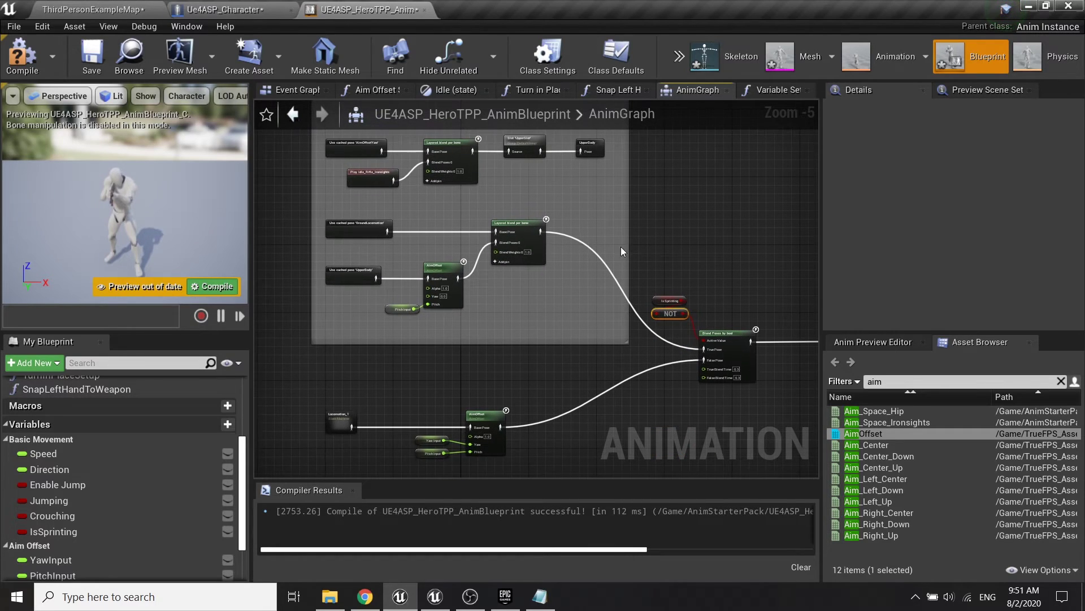
left_click_drag(347, 405, 521, 452)
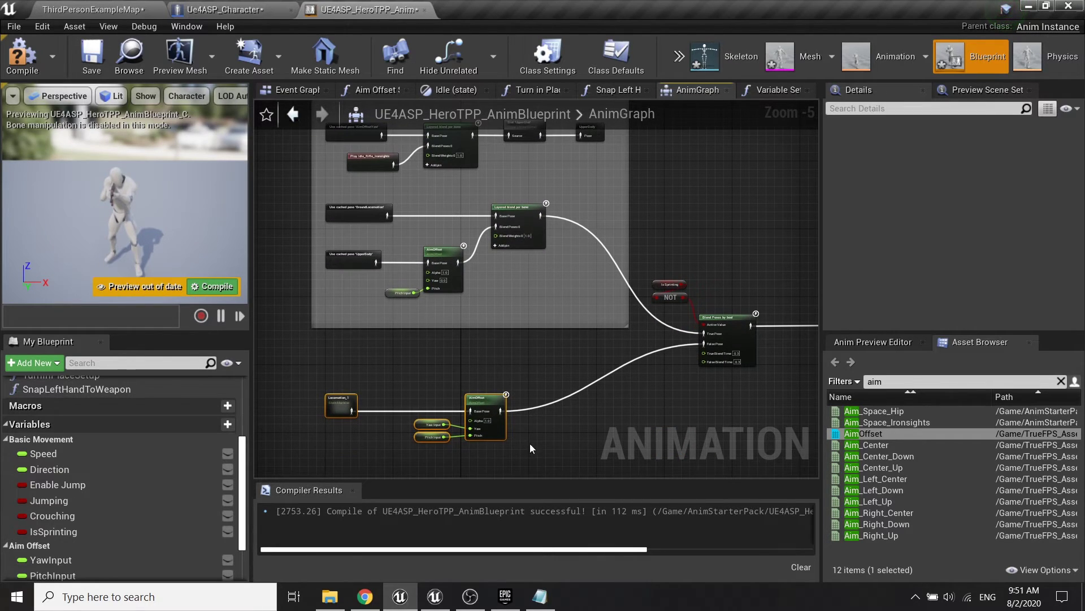
mouse_move(314, 349)
left_mouse_down()
mouse_move(576, 427)
mouse_move(542, 421)
left_mouse_up()
mouse_move(743, 242)
right_mouse_down()
mouse_move(540, 298)
mouse_move(368, 153)
right_mouse_up()
scroll(541, 303, "up", 4)
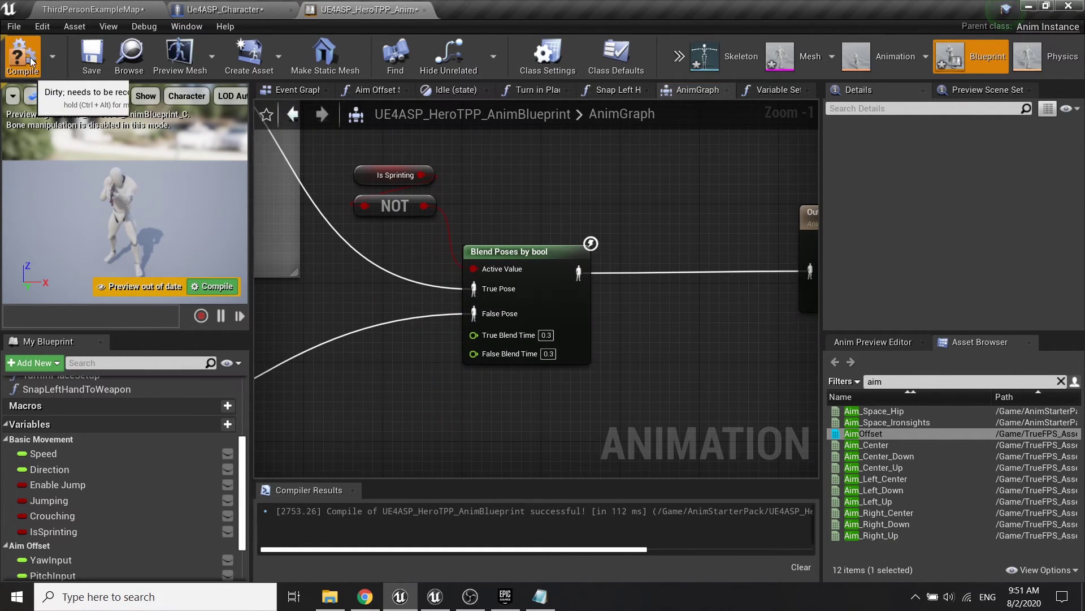
Play-test the ThirdPersonExampleMap level fullscreen in the editor
left_click(124, 7)
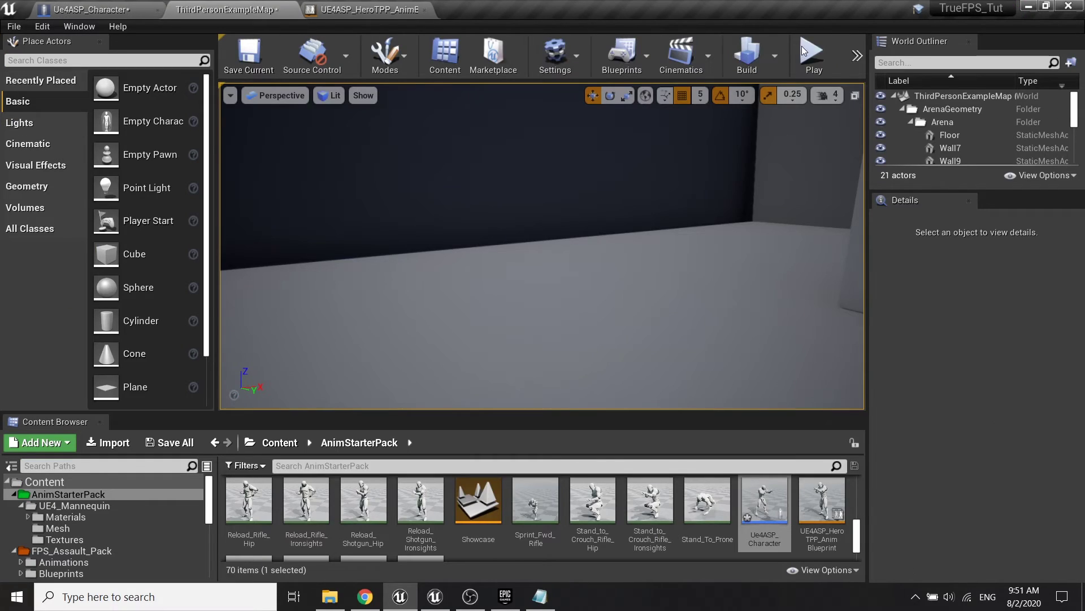
key("alt+p")
key("F11")
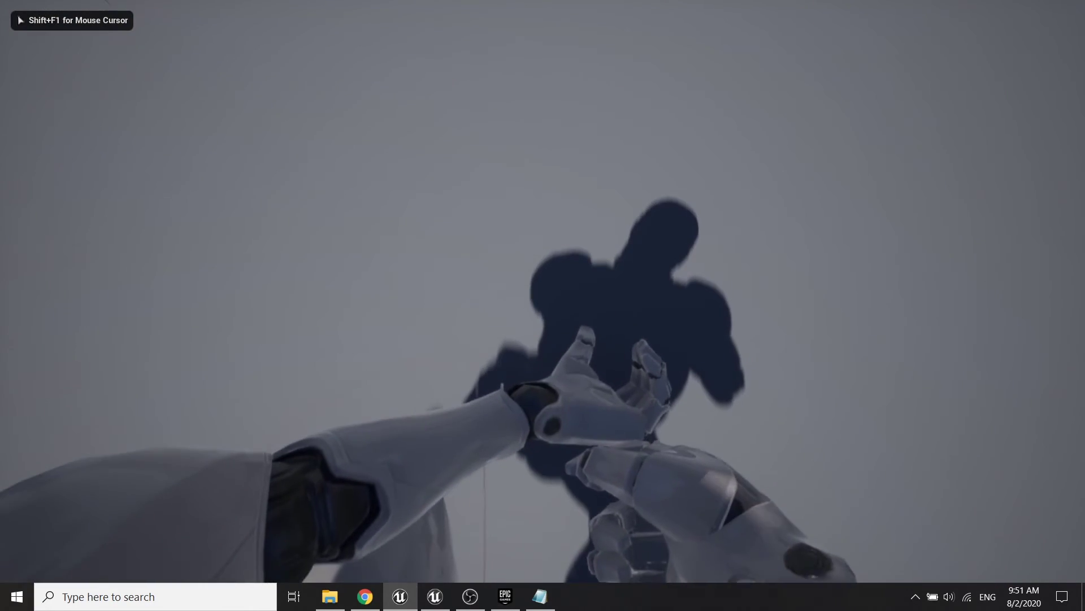